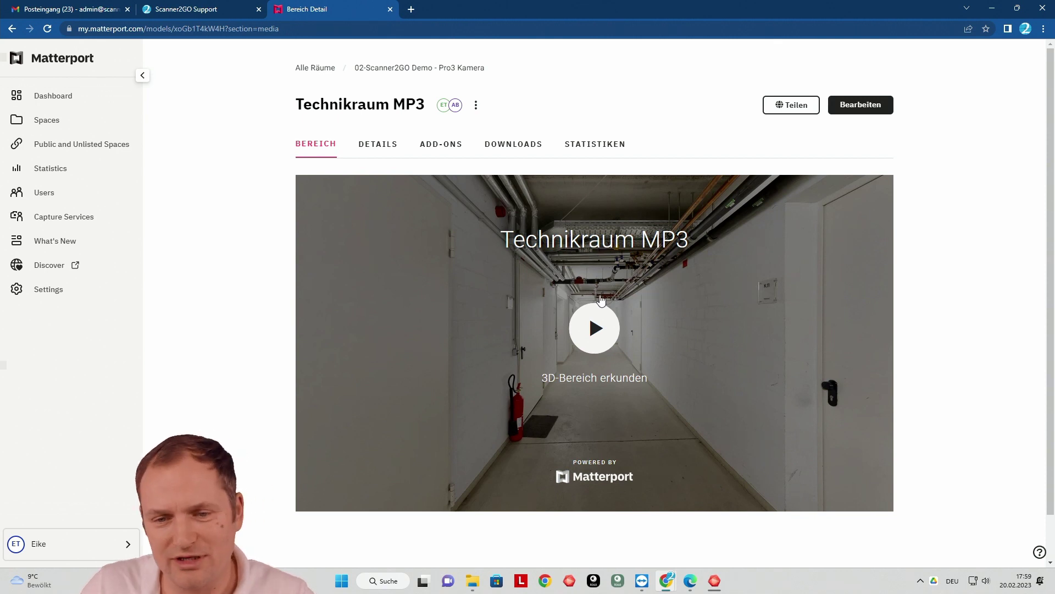
Start the Technikraum MP3 3D tour and walk through the doorway into the technical room
{"action": "left_click", "coordinate": [603, 330]}
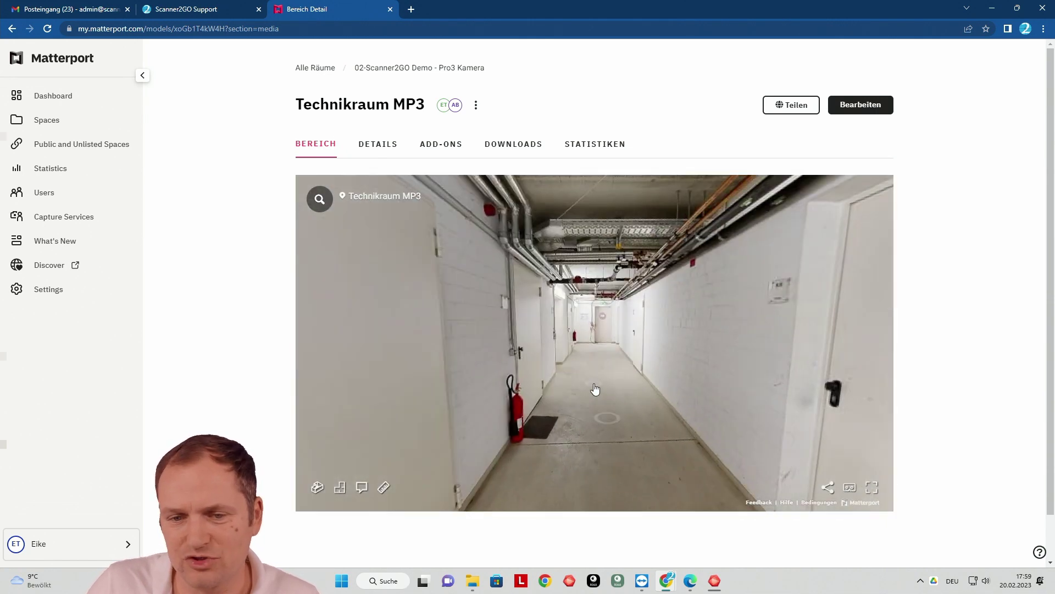
{"action": "left_click_drag", "start_coordinate": [595, 389], "coordinate": [853, 400]}
{"action": "left_click", "coordinate": [854, 400]}
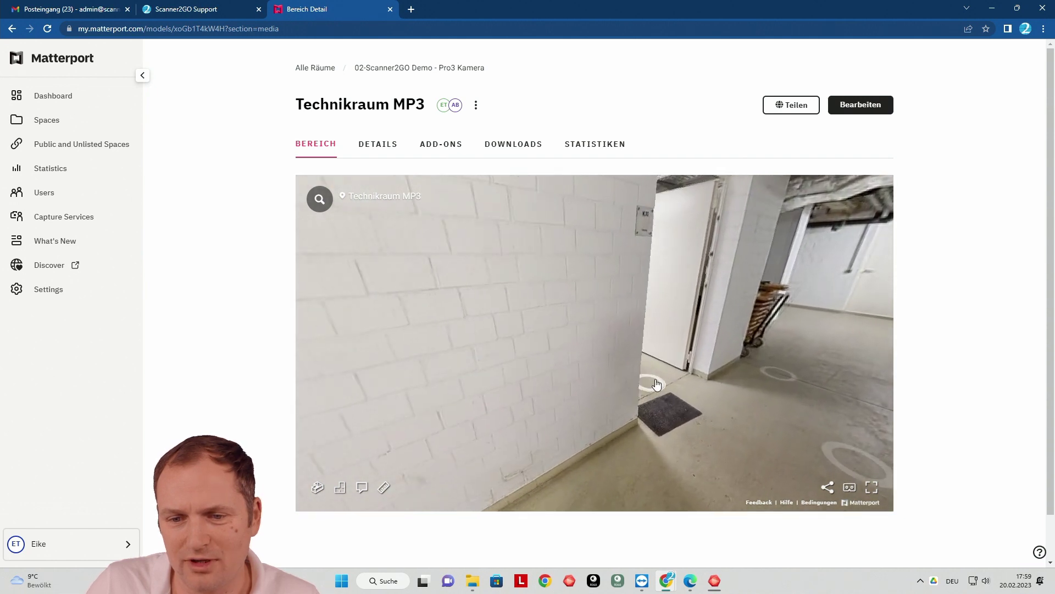
{"action": "left_click", "coordinate": [733, 435]}
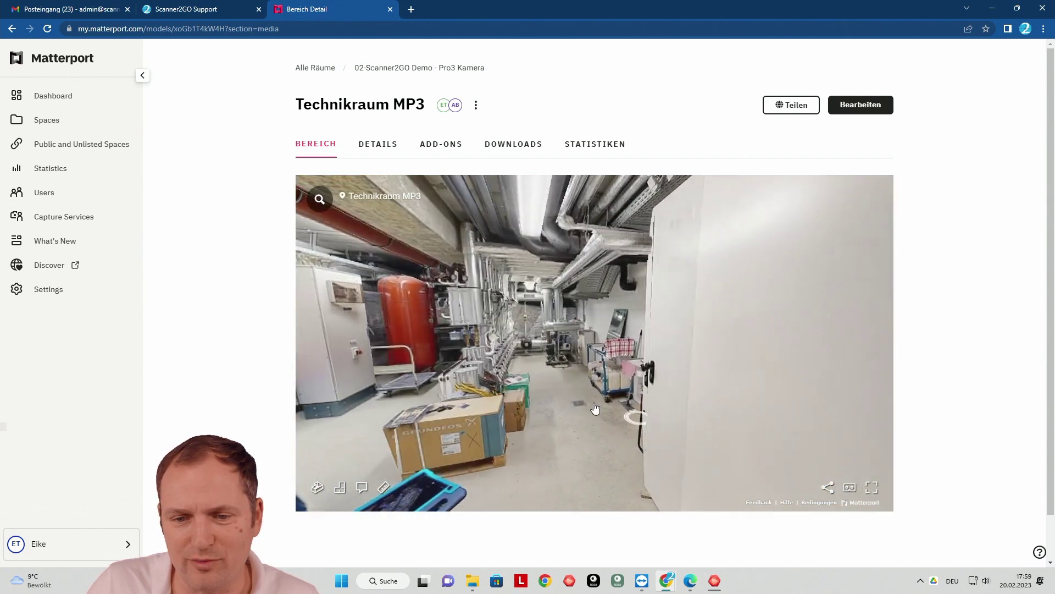
{"action": "left_click", "coordinate": [681, 434]}
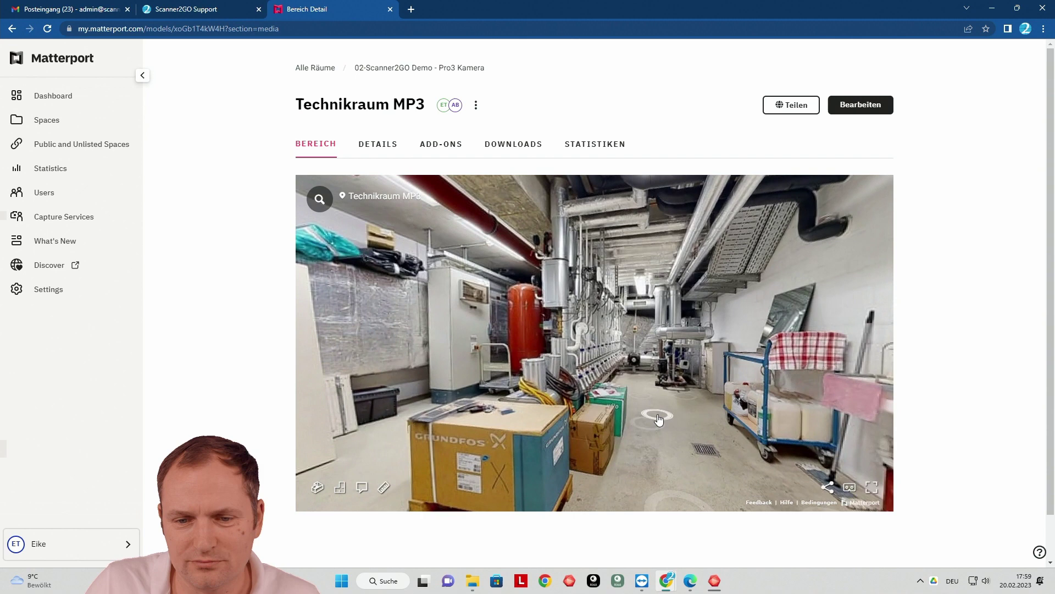
Advance down the pipe-lined room to the labelled pipes, then bring up the space's add-ons
{"action": "left_click", "coordinate": [657, 411]}
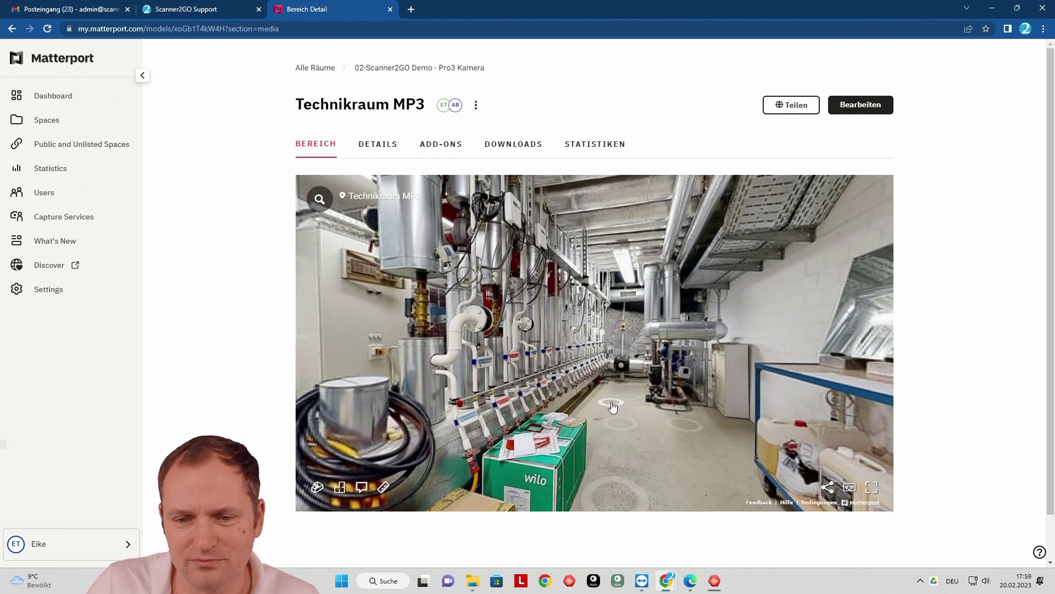
{"action": "left_click", "coordinate": [640, 421]}
{"action": "left_click", "coordinate": [415, 454]}
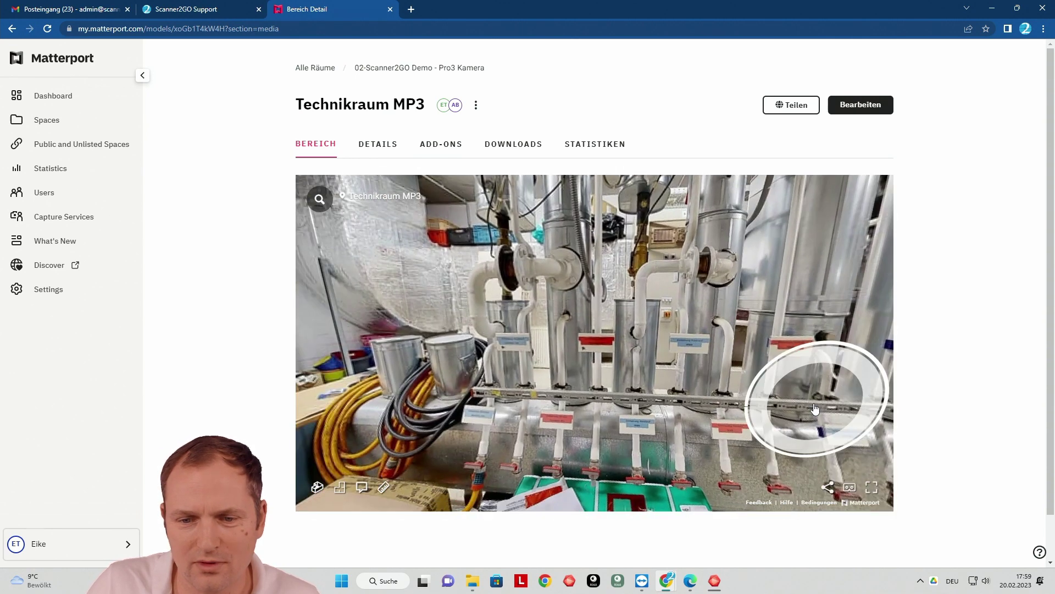
{"action": "left_click", "coordinate": [684, 424]}
{"action": "left_click_drag", "start_coordinate": [695, 388], "coordinate": [502, 280]}
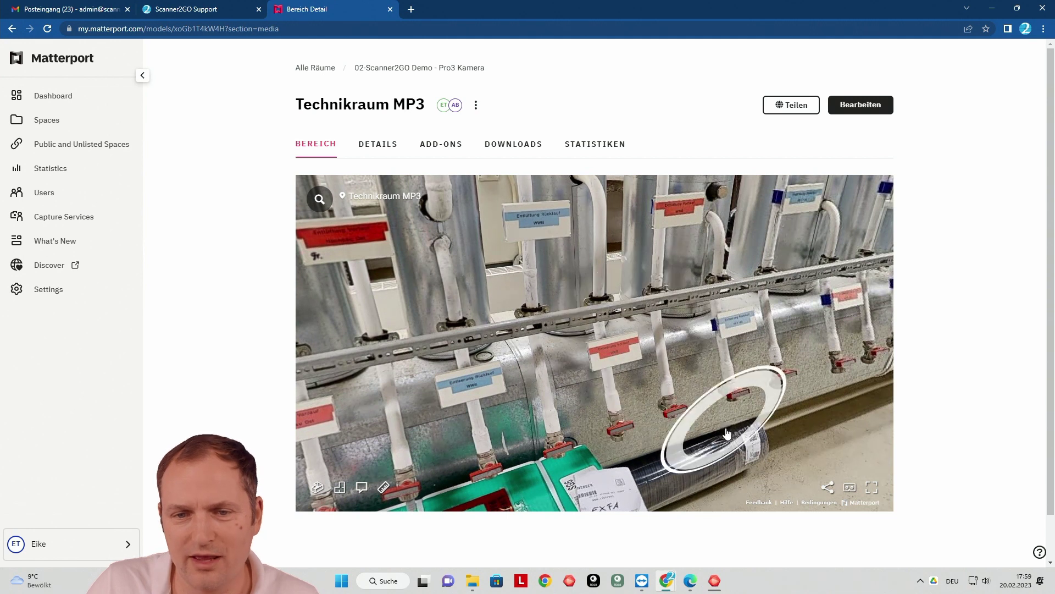
{"action": "left_click", "coordinate": [718, 435]}
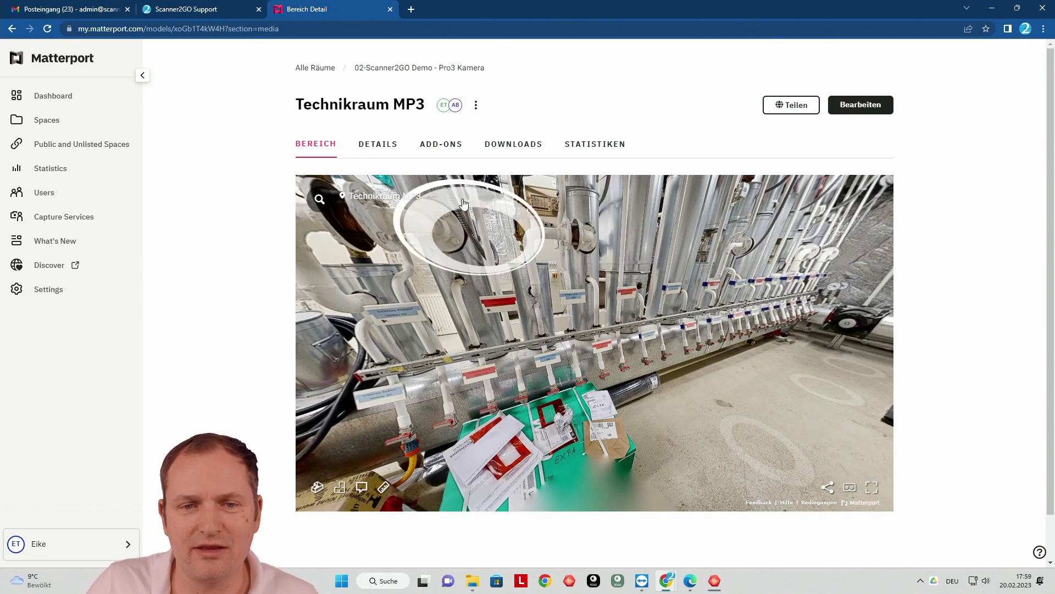
{"action": "left_click", "coordinate": [431, 150]}
Toggle between Downloads and Add-ons, ending on Add-ons where the E57 file reads ready
{"action": "left_click", "coordinate": [510, 143]}
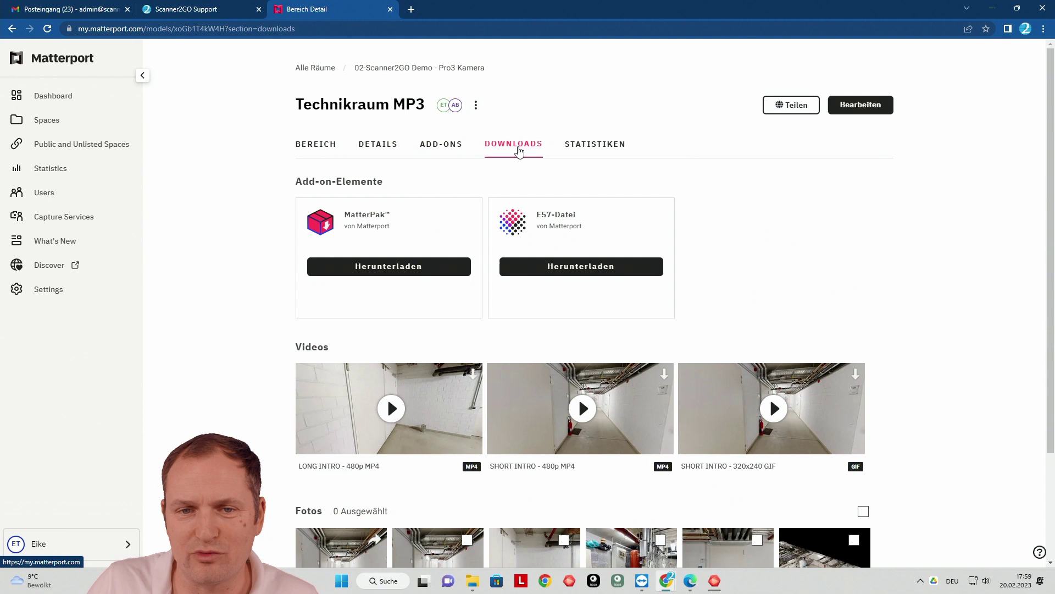
{"action": "left_click", "coordinate": [451, 144]}
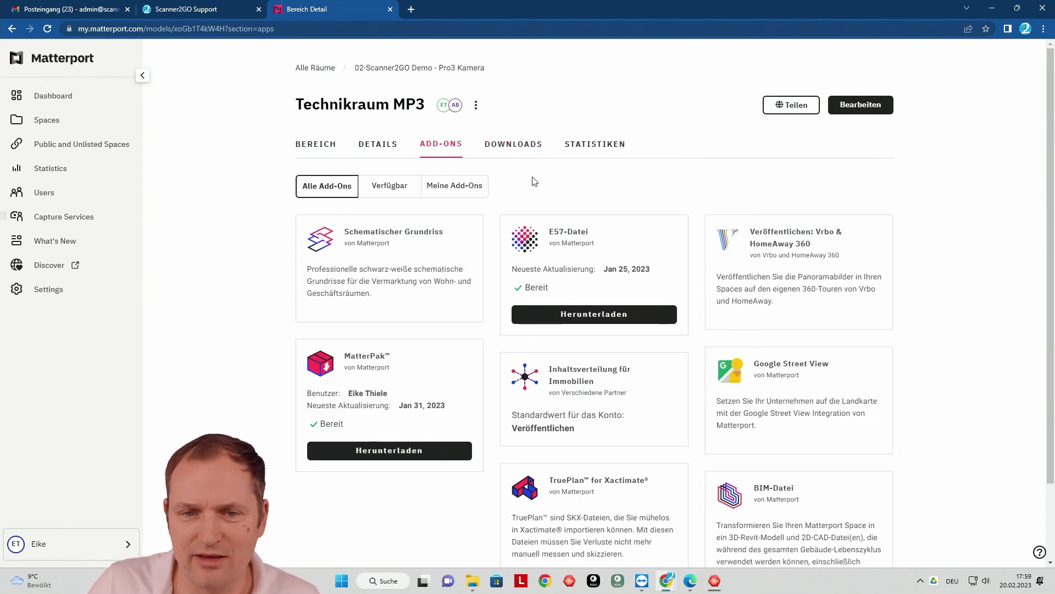
{"action": "left_click", "coordinate": [513, 146]}
{"action": "left_click", "coordinate": [444, 152]}
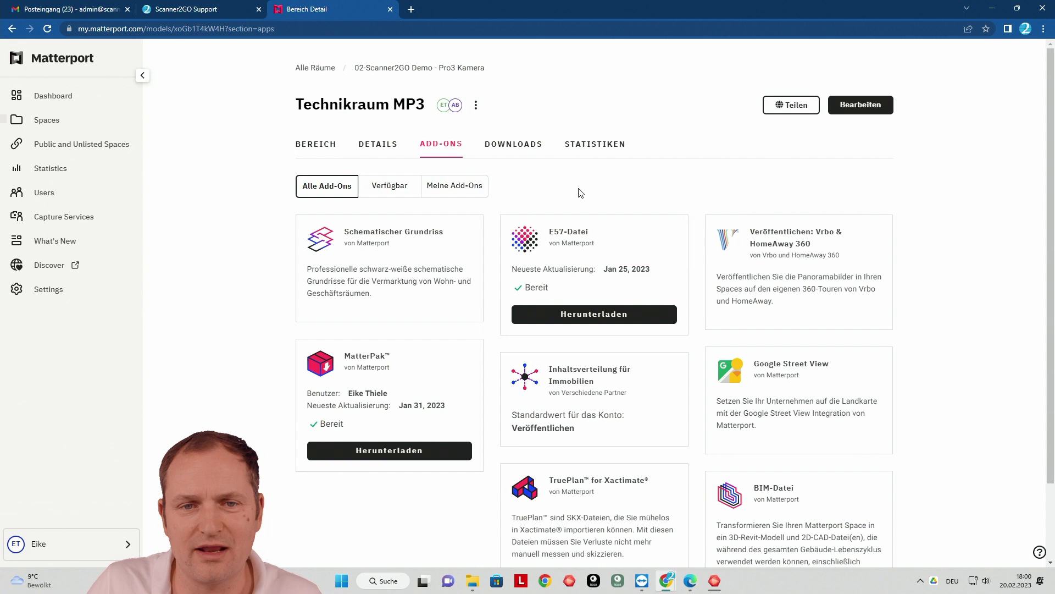
Minimize the browser and bring up the Downloads folder in File Explorer
{"action": "left_click", "coordinate": [993, 8]}
{"action": "mouse_move", "coordinate": [473, 580]}
{"action": "left_click", "coordinate": [524, 522]}
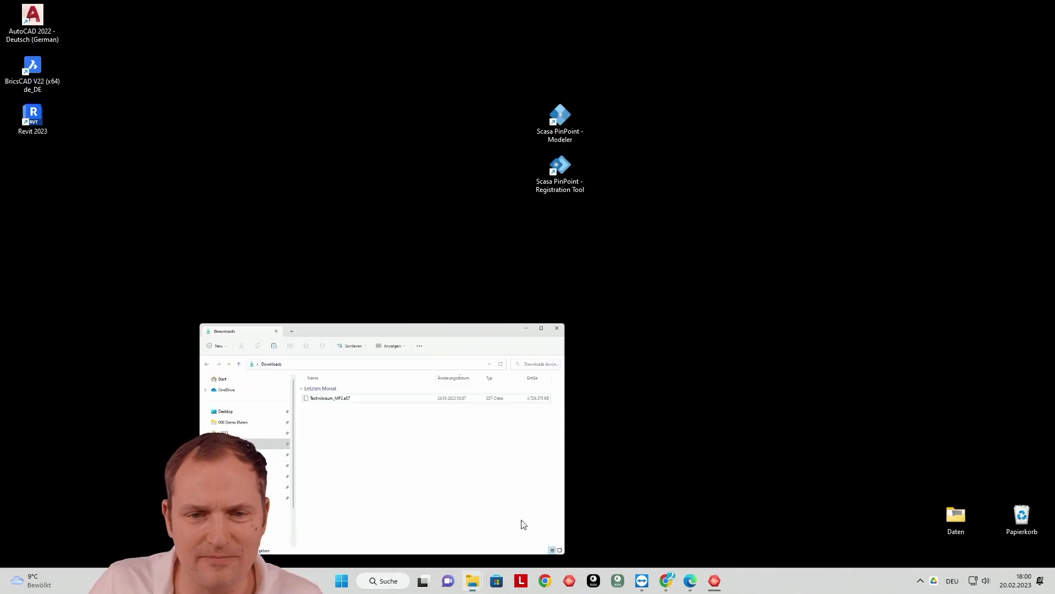
{"action": "left_click_drag", "start_coordinate": [279, 184], "coordinate": [343, 107]}
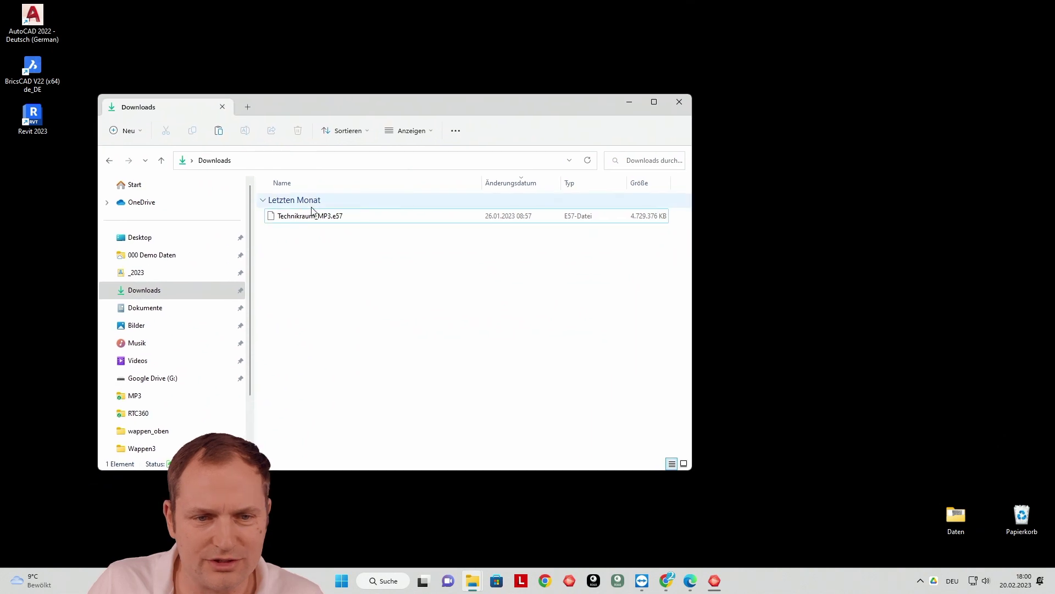
Check the properties of Technikraum_MP3.e57 (about 4.5 GB), then minimize Explorer to the desktop
{"action": "left_click", "coordinate": [385, 216]}
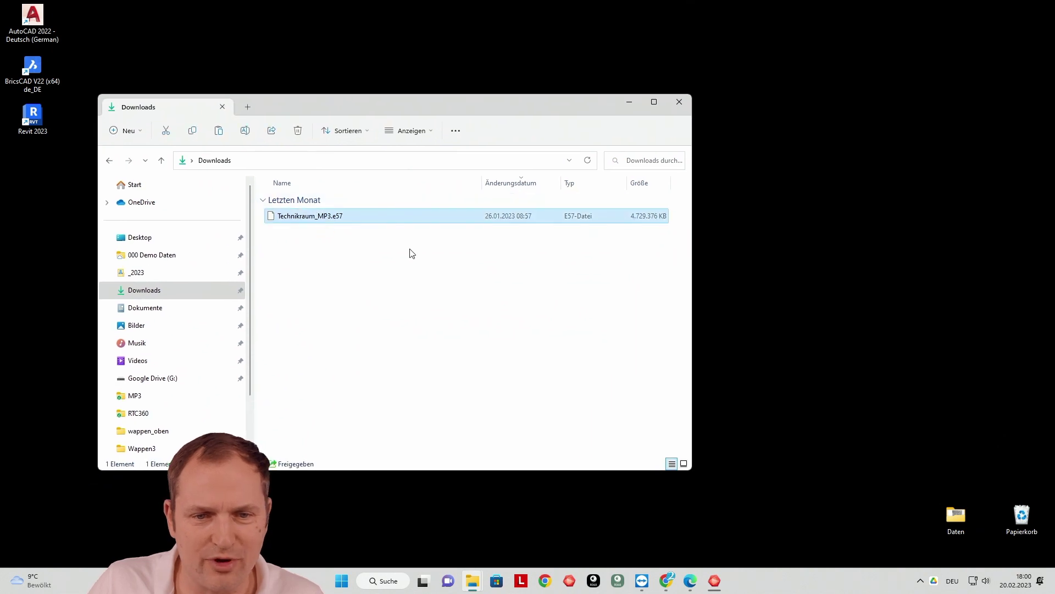
{"action": "right_click", "coordinate": [314, 221]}
{"action": "left_click", "coordinate": [361, 319]}
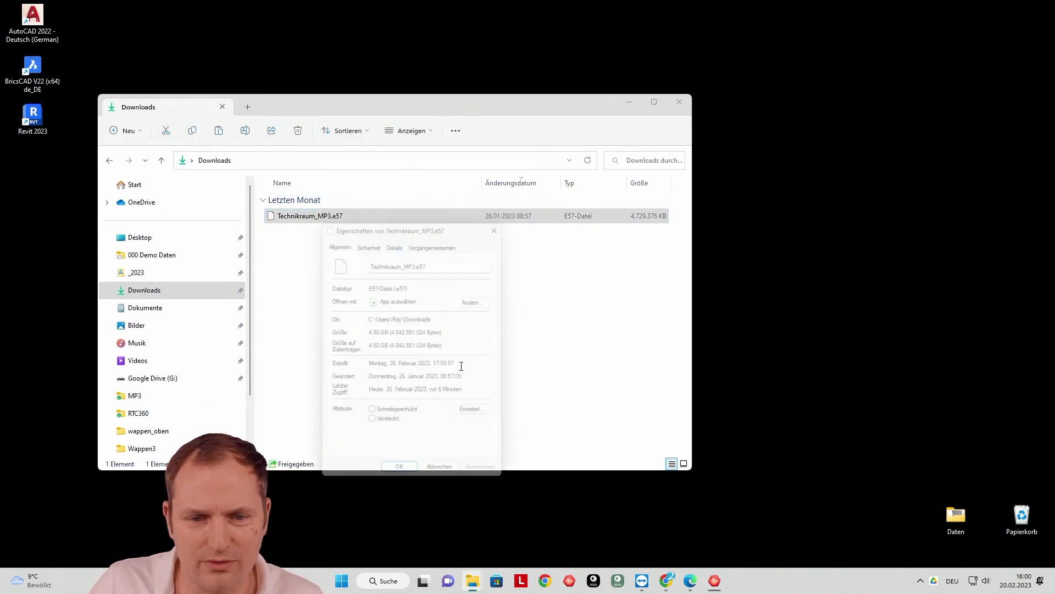
{"action": "left_click", "coordinate": [445, 481]}
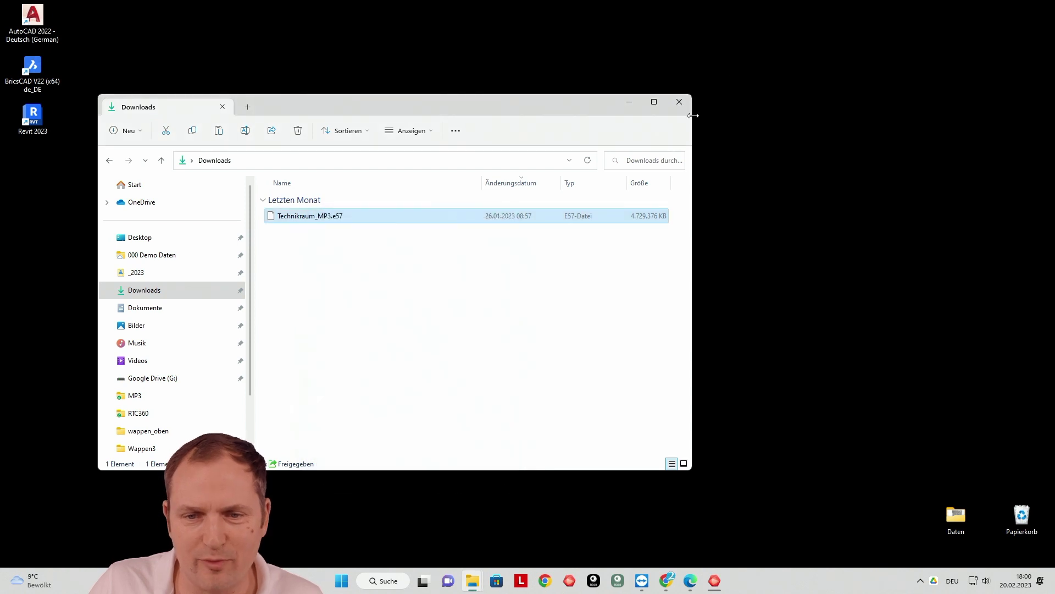
{"action": "left_click", "coordinate": [629, 106]}
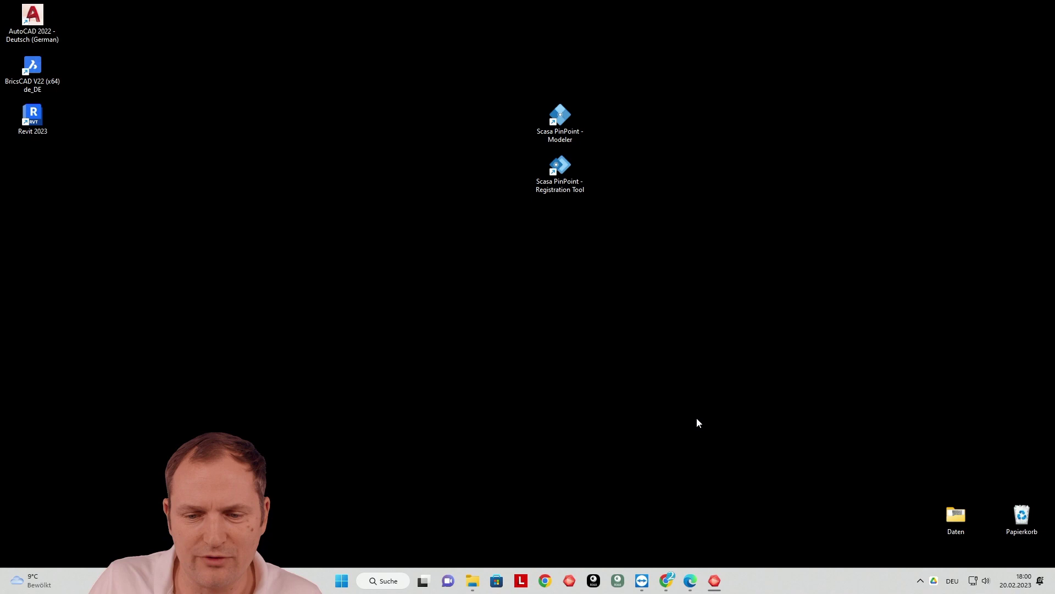
{"action": "left_click", "coordinate": [560, 171]}
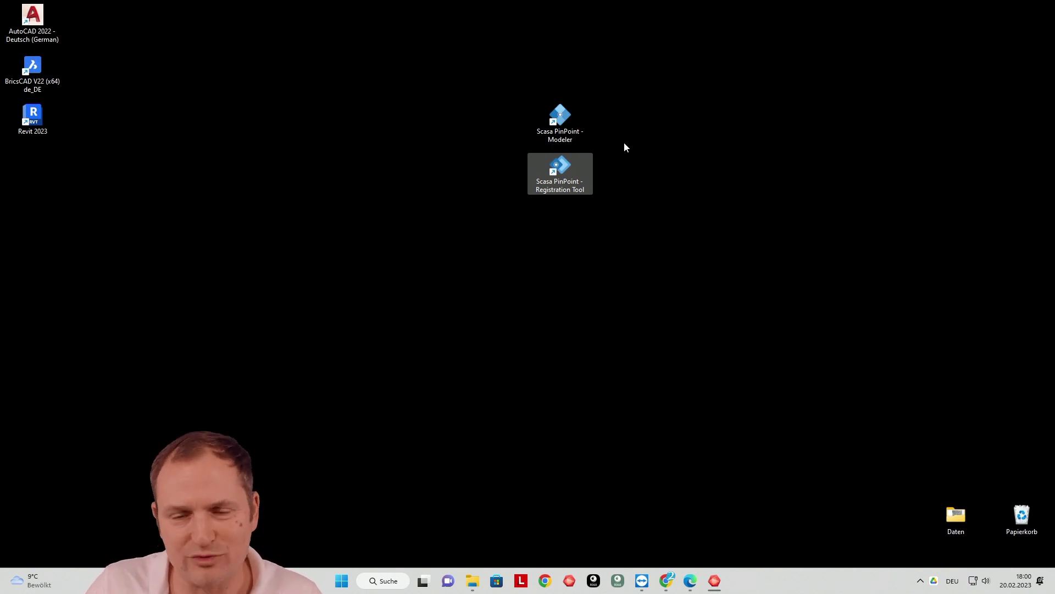
Launch Scasa PinPoint Modeler and start a new project importing Technikraum_MP3.e57
{"action": "double_click", "coordinate": [558, 111]}
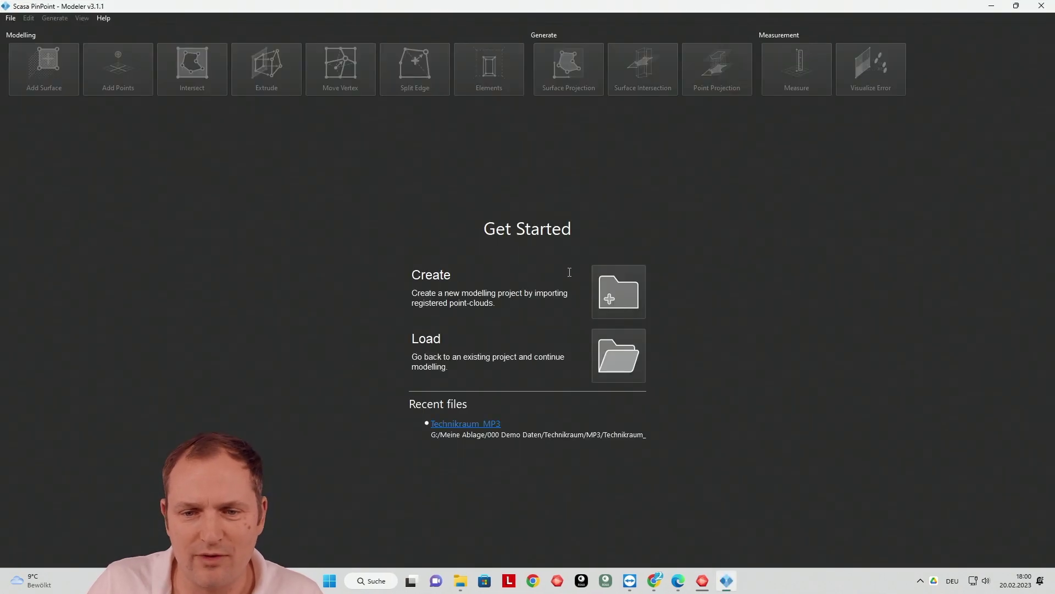
{"action": "left_click", "coordinate": [618, 292]}
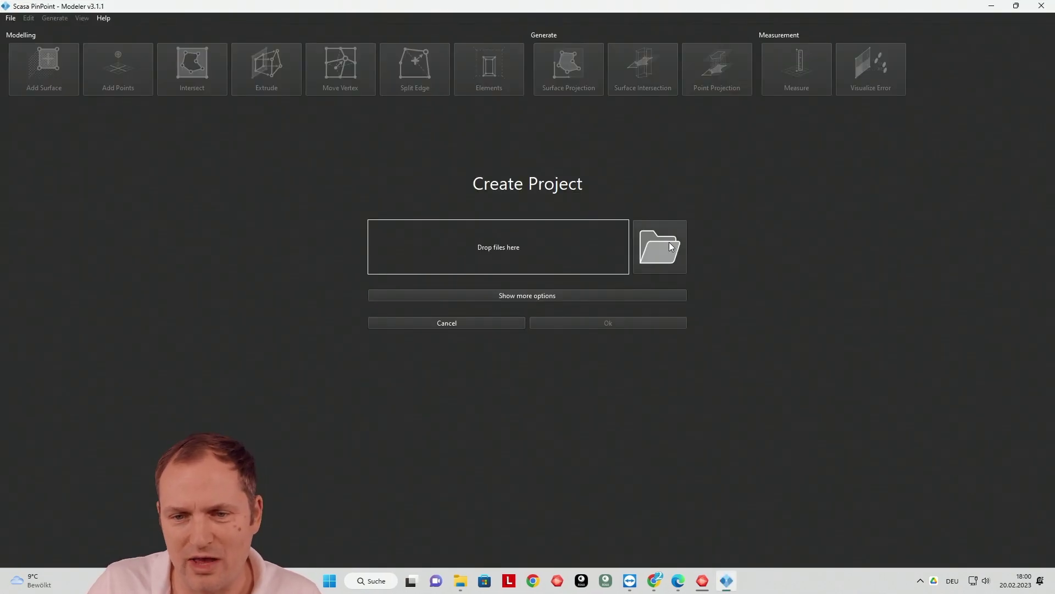
{"action": "left_click", "coordinate": [661, 247]}
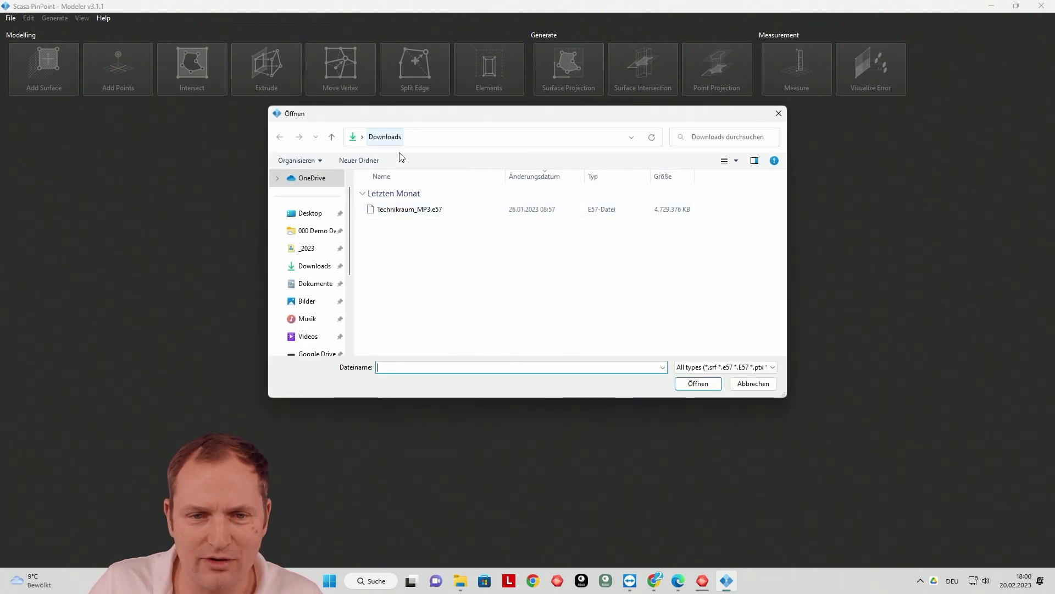
{"action": "left_click", "coordinate": [403, 212]}
{"action": "left_click", "coordinate": [698, 383]}
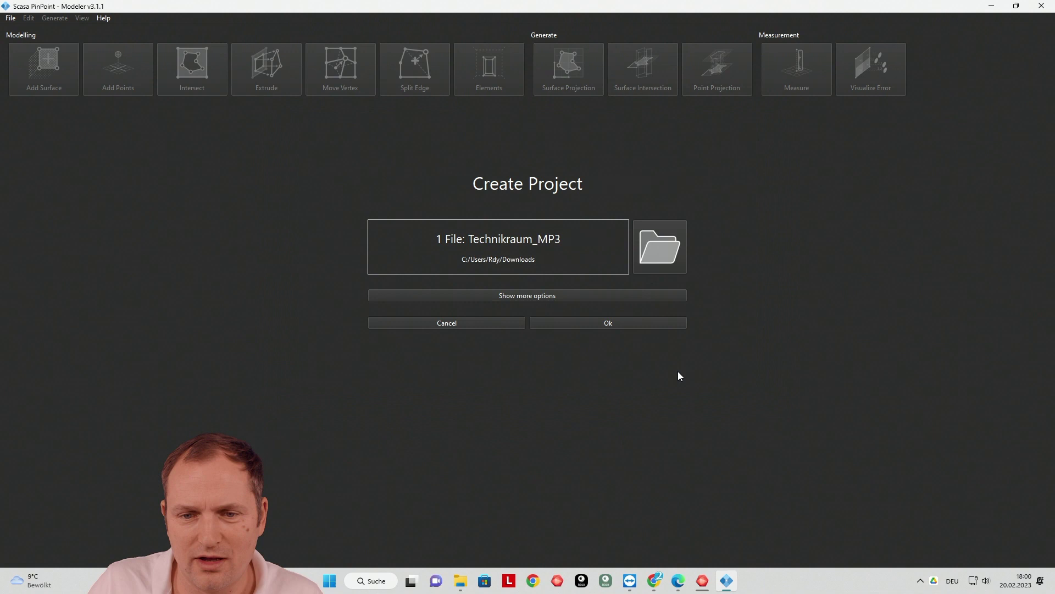
Set point density to 1 point per 0,025 m, Data accuracy Medium, and data type Stationary scans
{"action": "left_click", "coordinate": [532, 297]}
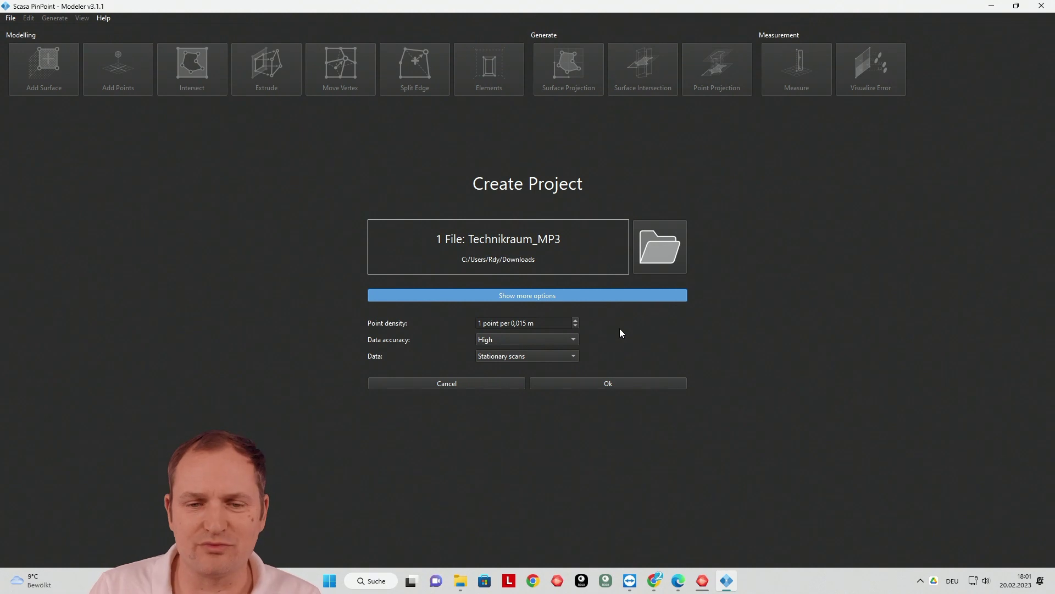
{"action": "left_click", "coordinate": [522, 322]}
{"action": "key", "text": "BackSpace"}
{"action": "type", "text": "2"}
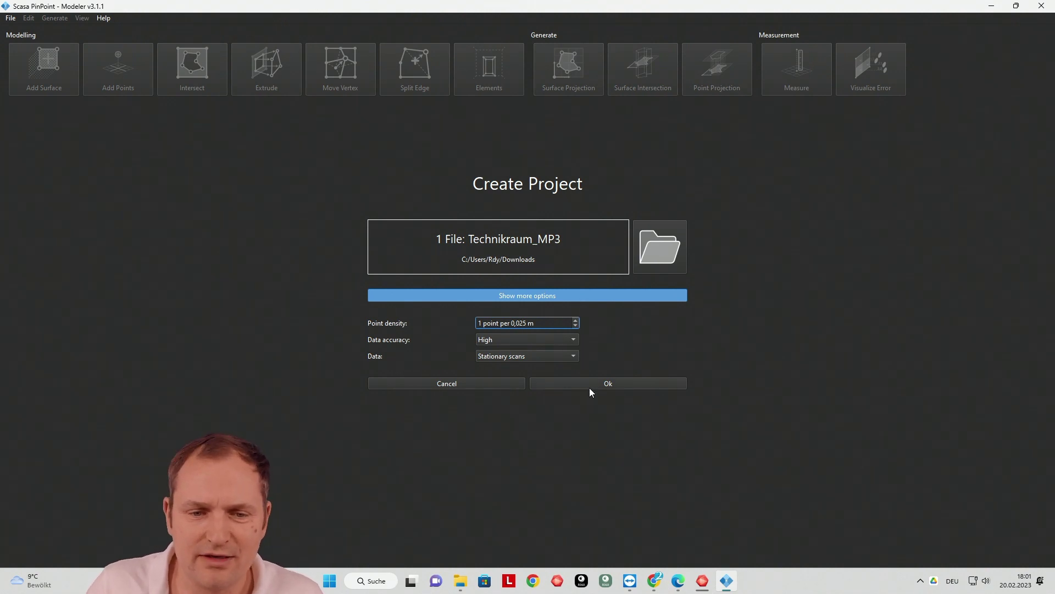
{"action": "left_click", "coordinate": [536, 339]}
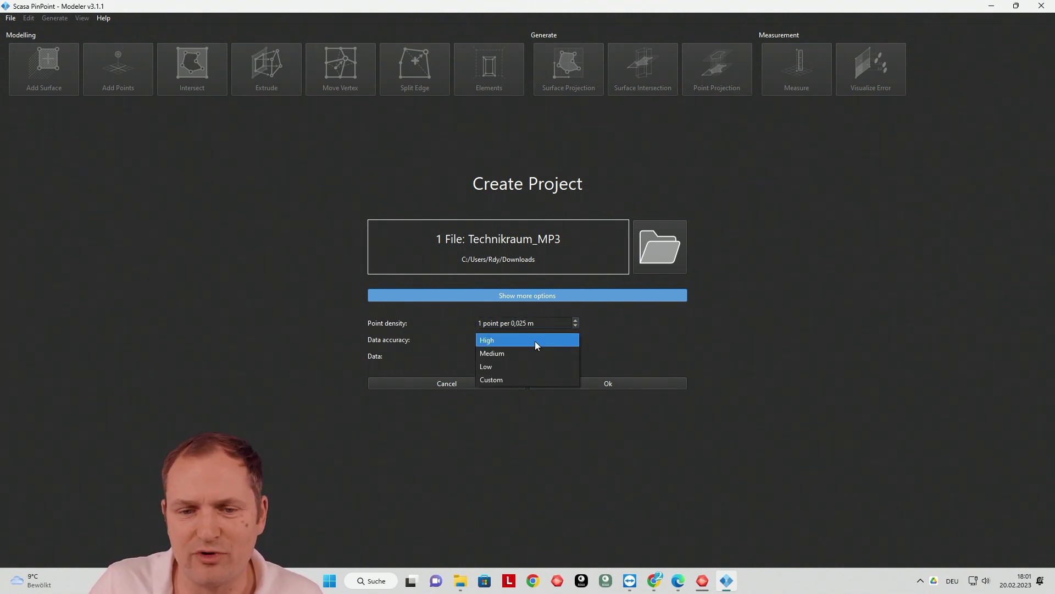
{"action": "left_click", "coordinate": [545, 356]}
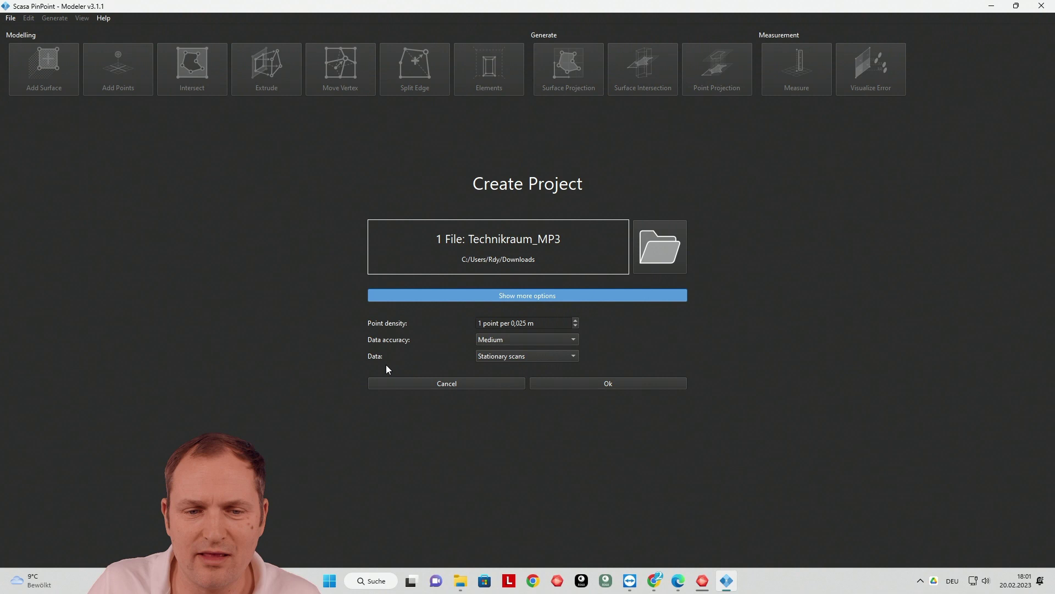
{"action": "left_click", "coordinate": [488, 356]}
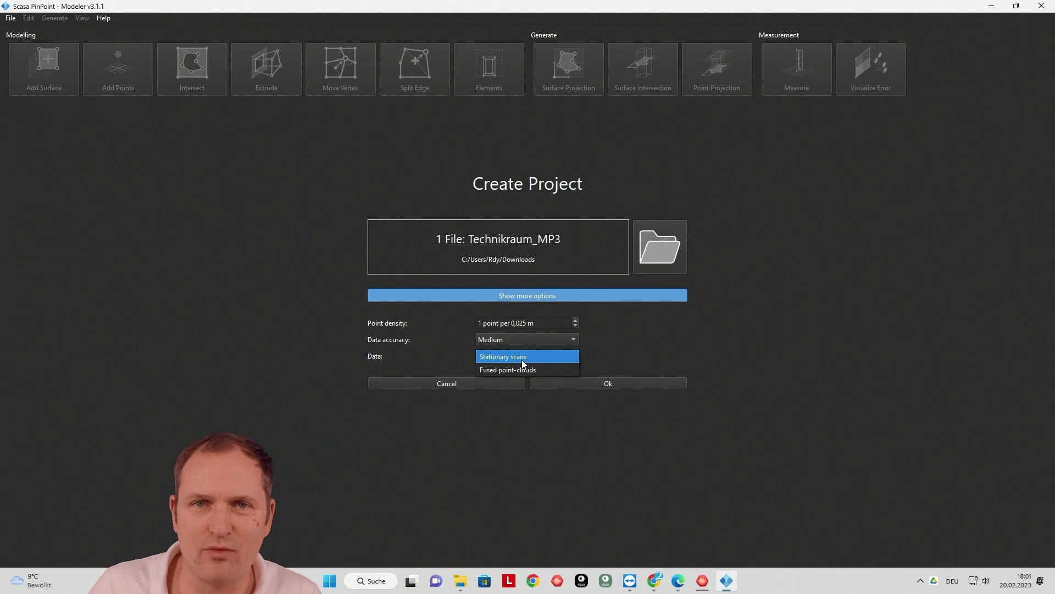
{"action": "left_click", "coordinate": [601, 332]}
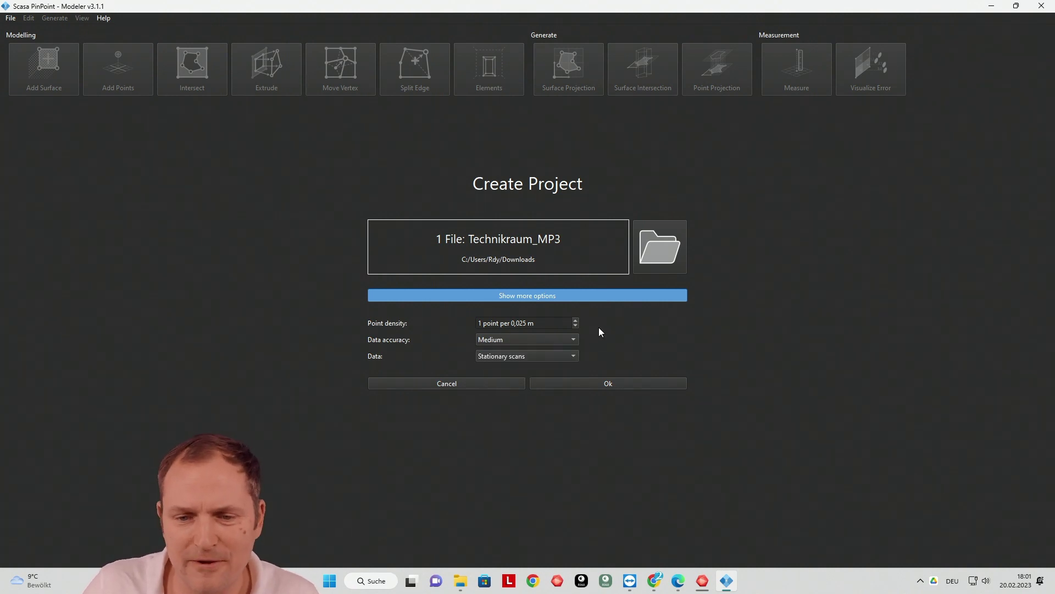
Confirm the project settings and save it in Downloads as myfirstprject_MP3.smf
{"action": "left_click", "coordinate": [609, 384]}
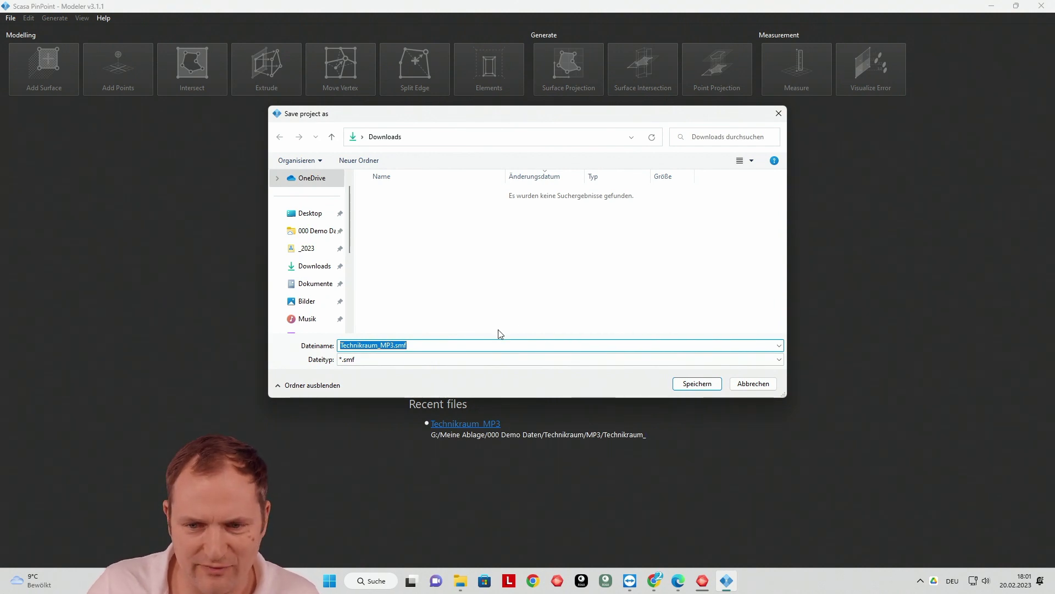
{"action": "left_click", "coordinate": [392, 346]}
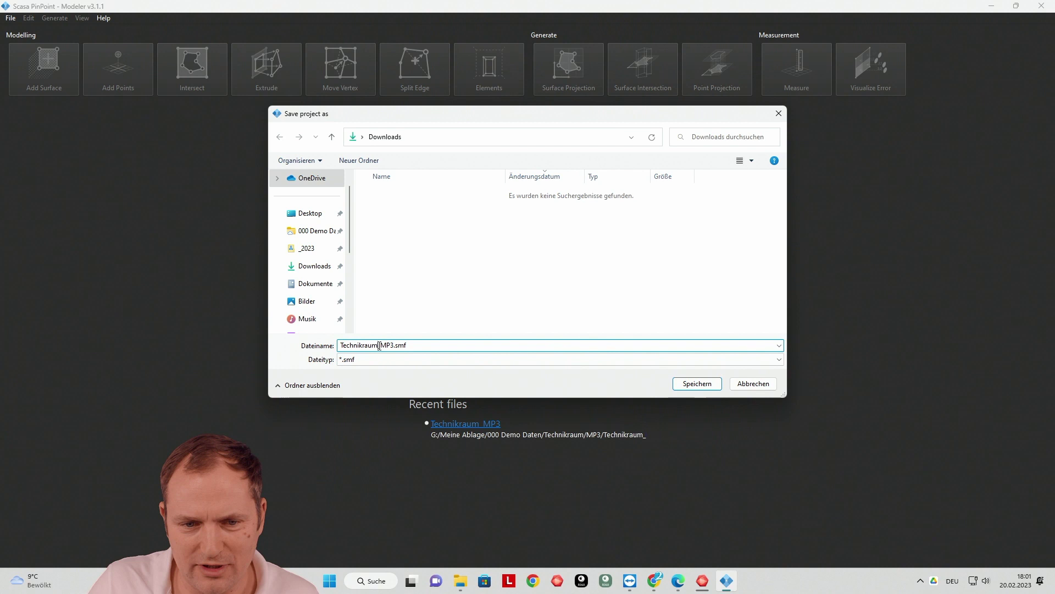
{"action": "left_click_drag", "start_coordinate": [379, 345], "coordinate": [276, 350]}
{"action": "type", "text": "myfirs"}
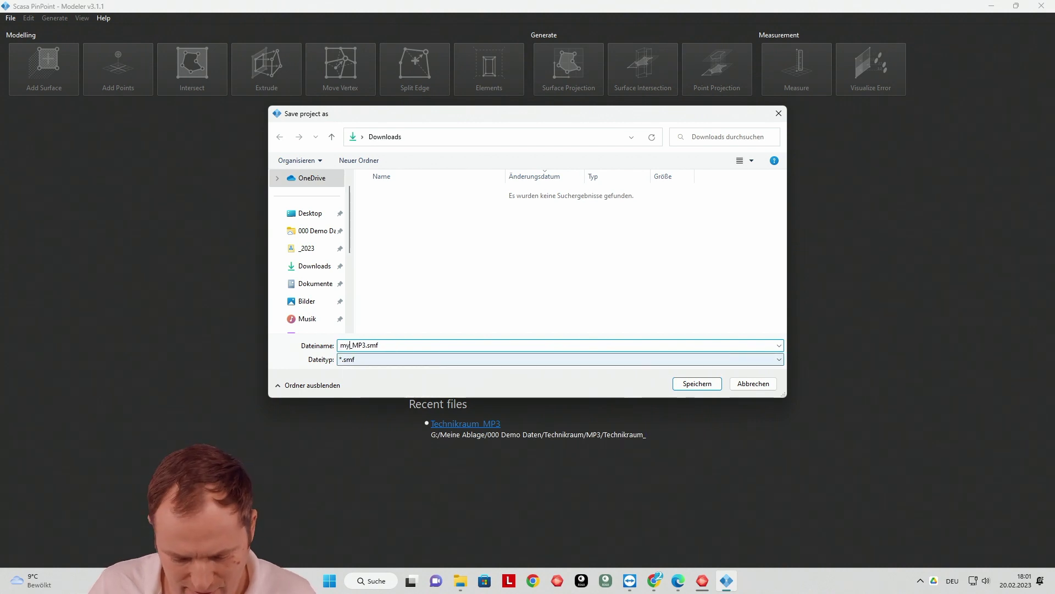
{"action": "type", "text": "tprj"}
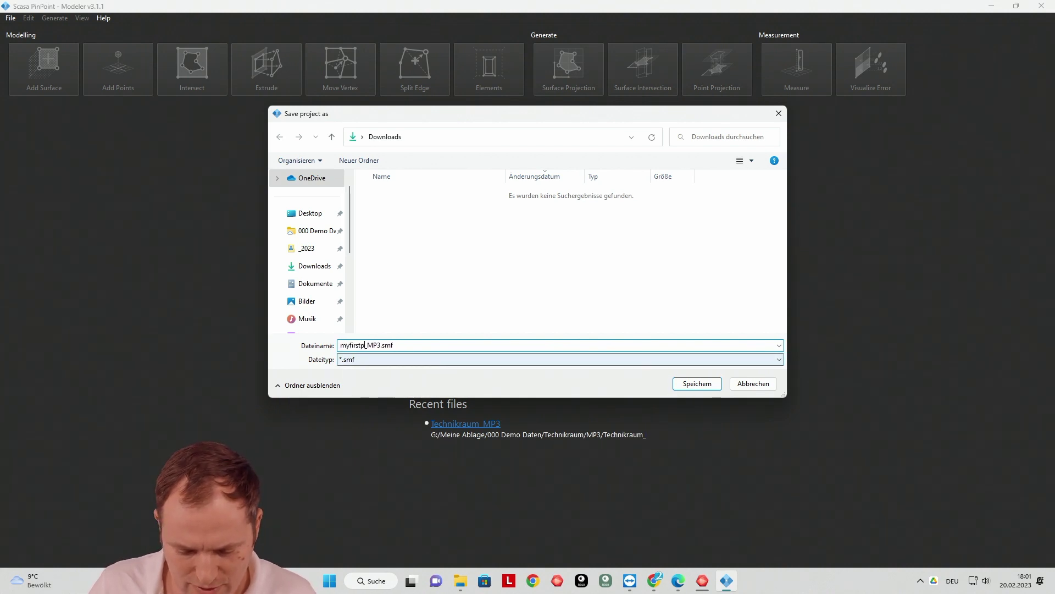
{"action": "type", "text": "ect"}
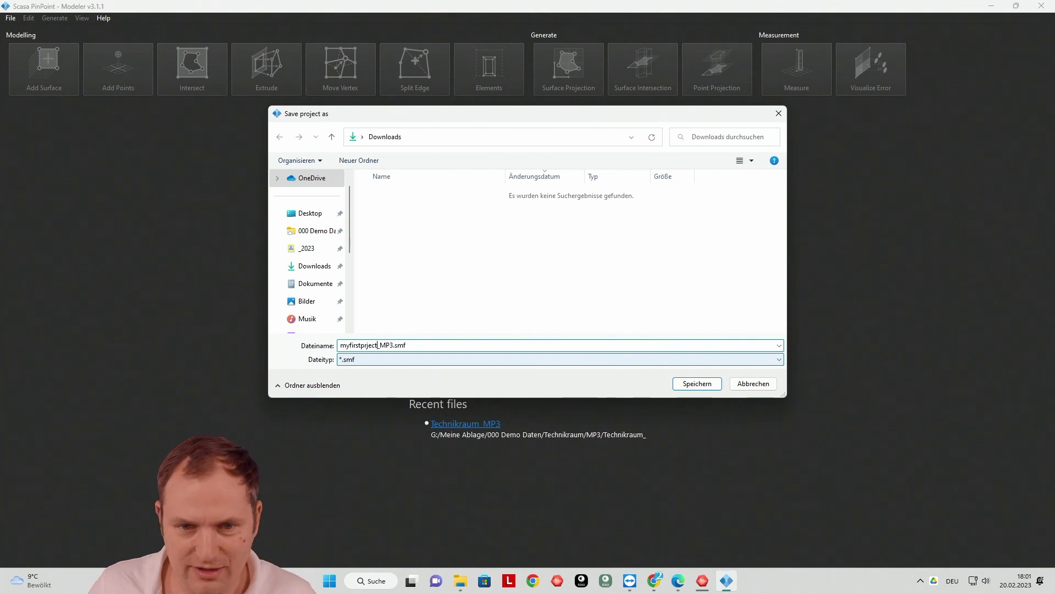
{"action": "left_click", "coordinate": [697, 383]}
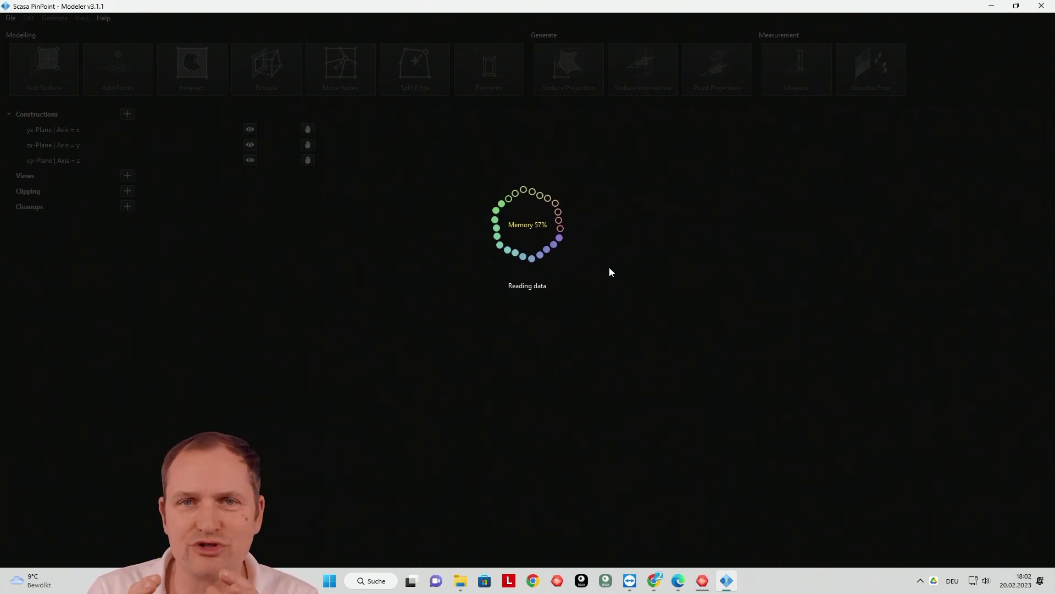
While the scan data reads, open Task Manager from the Ctrl+Alt+Del security screen
{"action": "left_click", "coordinate": [921, 581]}
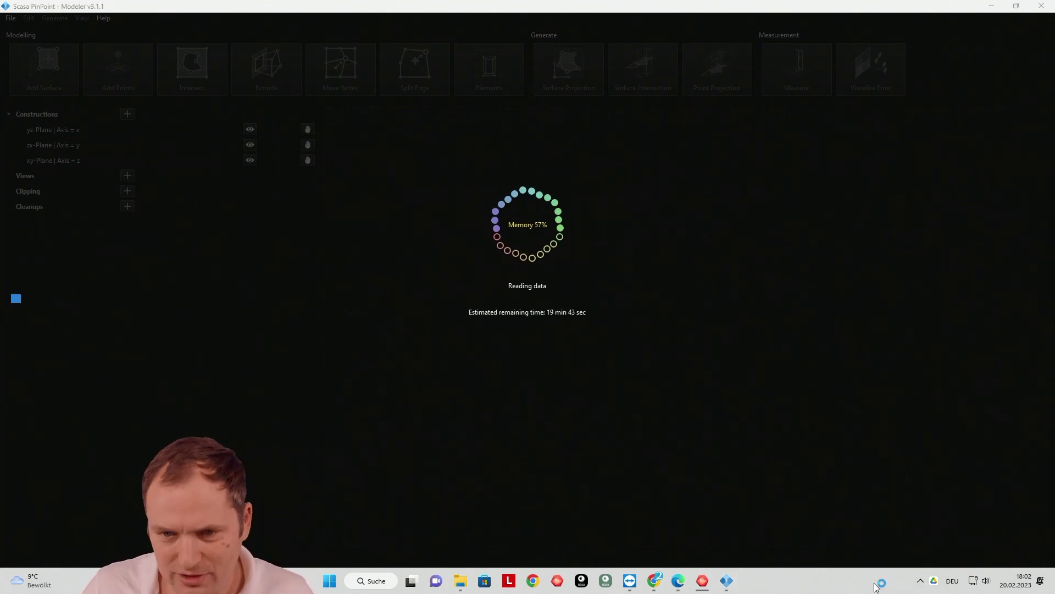
{"action": "key", "text": "ctrl+alt+Delete"}
{"action": "left_click", "coordinate": [515, 309]}
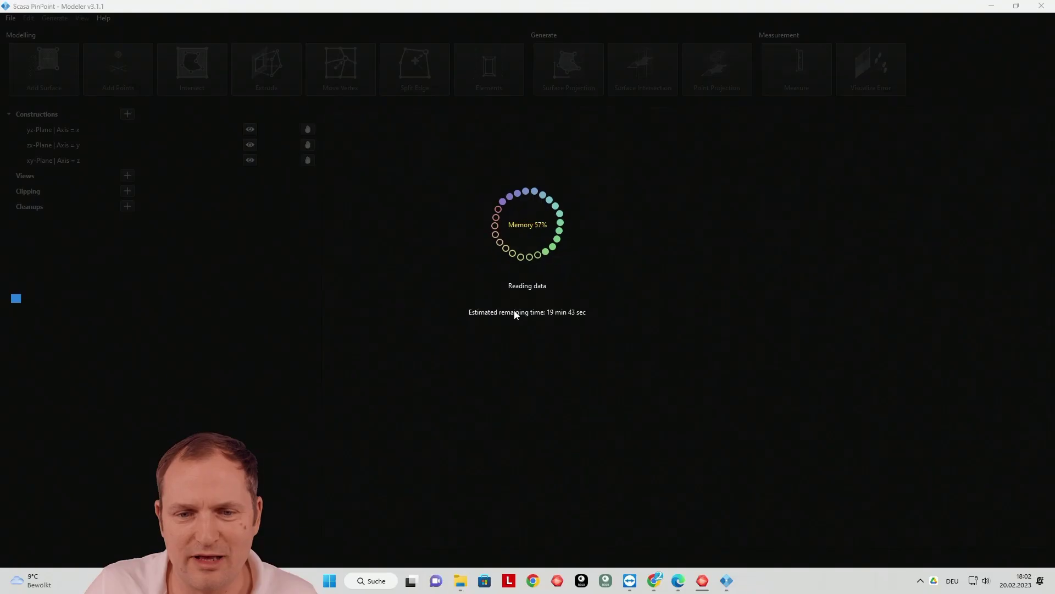
Move Task Manager aside and check GPU 0 and CPU load on the Performance tab
{"action": "left_click_drag", "start_coordinate": [351, 87], "coordinate": [483, 83]}
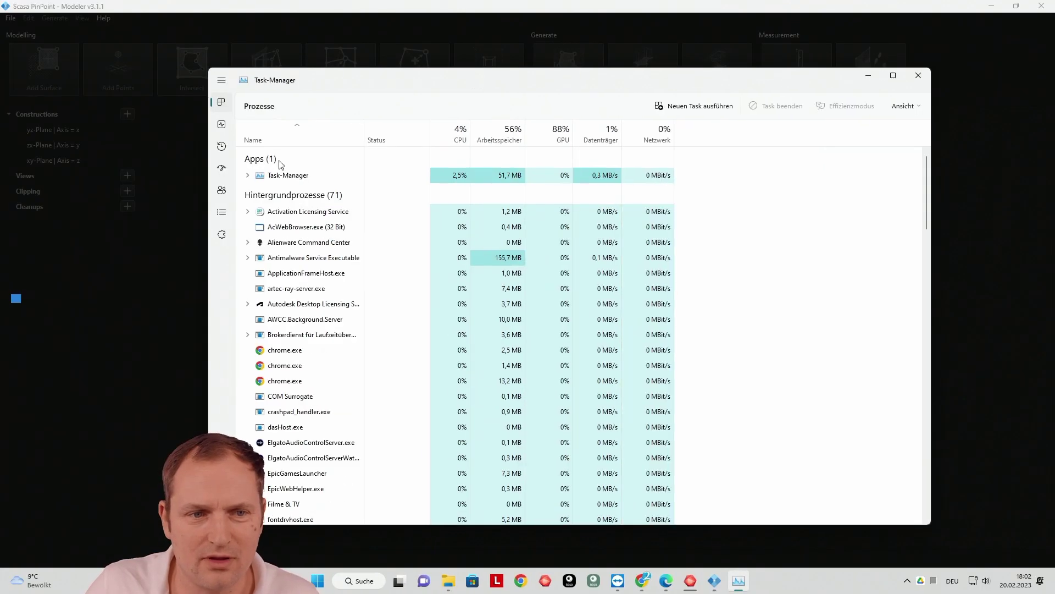
{"action": "left_click", "coordinate": [221, 127]}
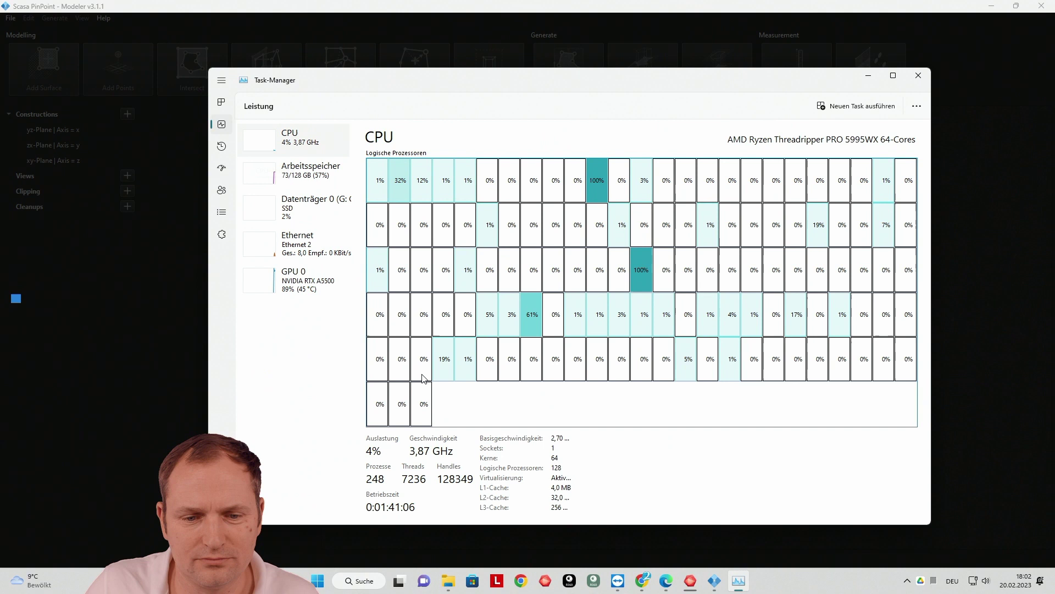
{"action": "left_click", "coordinate": [304, 279]}
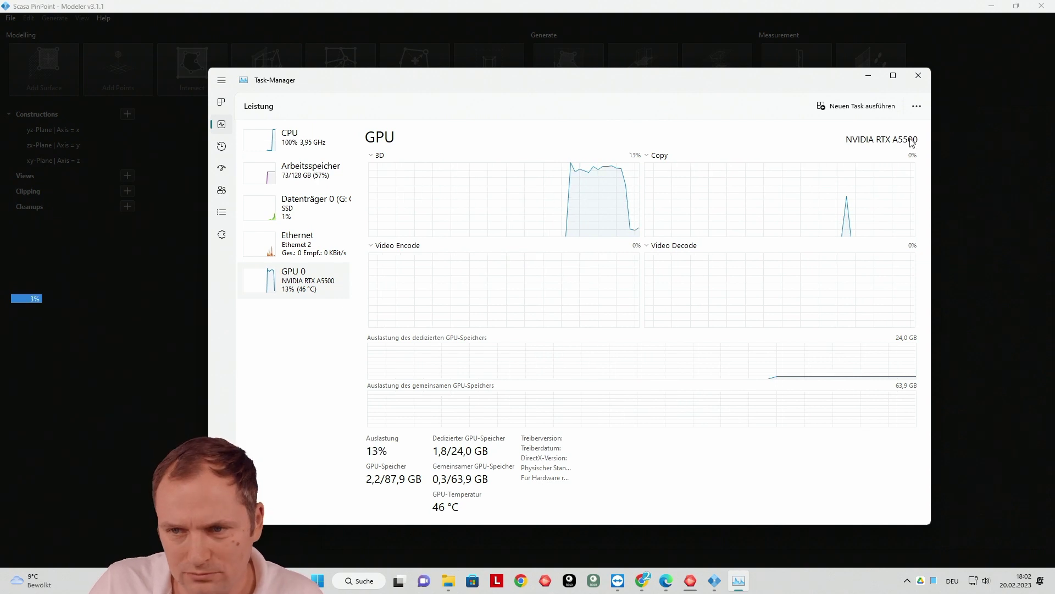
{"action": "left_click", "coordinate": [297, 143]}
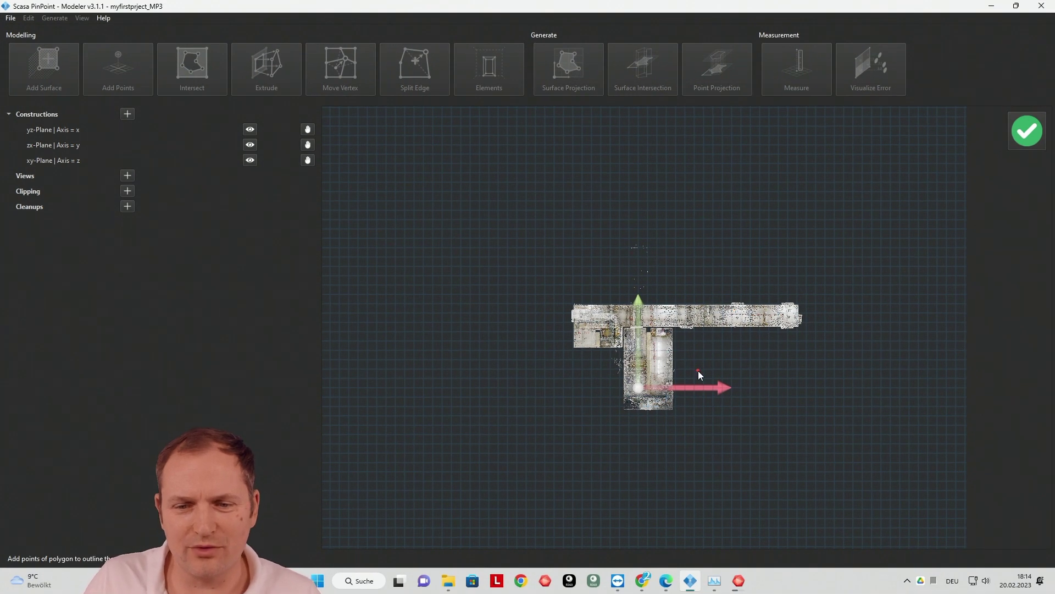
Place the crop polygon's first corners around the upper corridor of the plan view
{"action": "scroll", "coordinate": [674, 298], "scroll_direction": "down", "scroll_amount": 2}
{"action": "scroll", "coordinate": [708, 381], "scroll_direction": "up", "scroll_amount": 2}
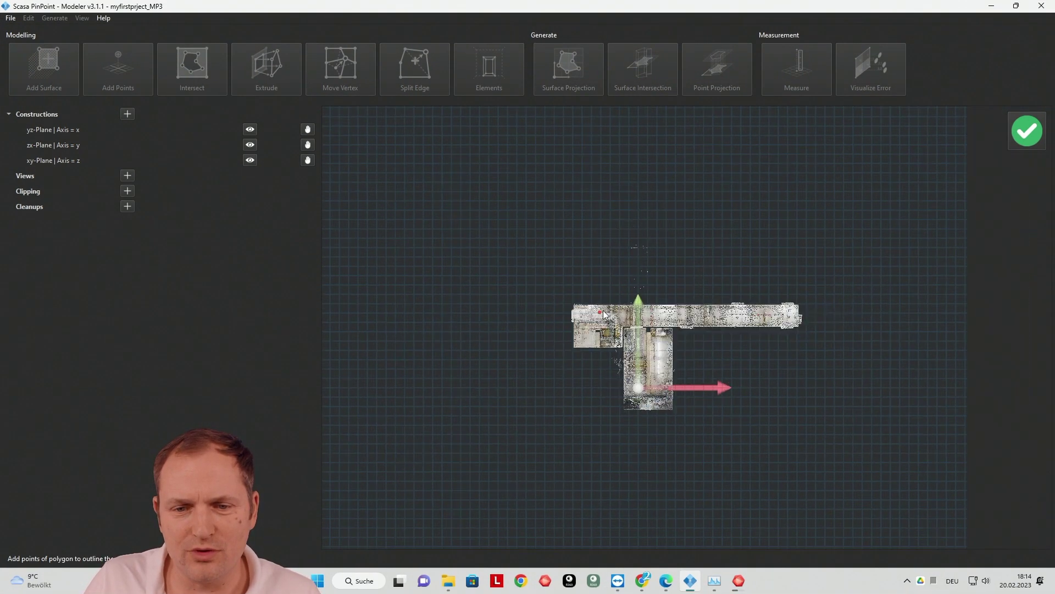
{"action": "scroll", "coordinate": [721, 415], "scroll_direction": "down", "scroll_amount": 1}
{"action": "scroll", "coordinate": [717, 407], "scroll_direction": "up", "scroll_amount": 6}
{"action": "scroll", "coordinate": [694, 330], "scroll_direction": "down", "scroll_amount": 2}
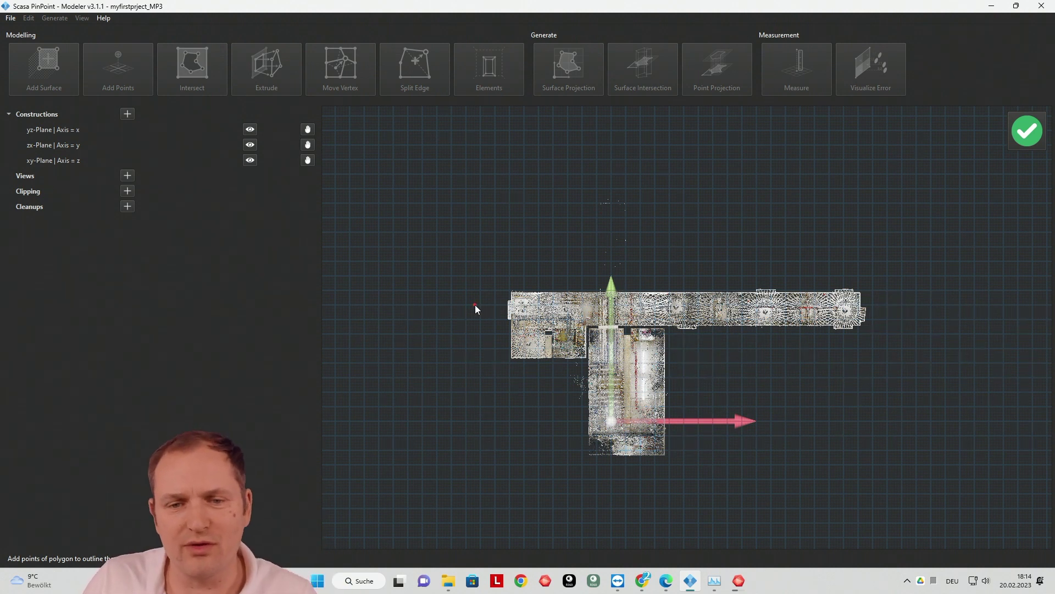
{"action": "left_click", "coordinate": [500, 285]}
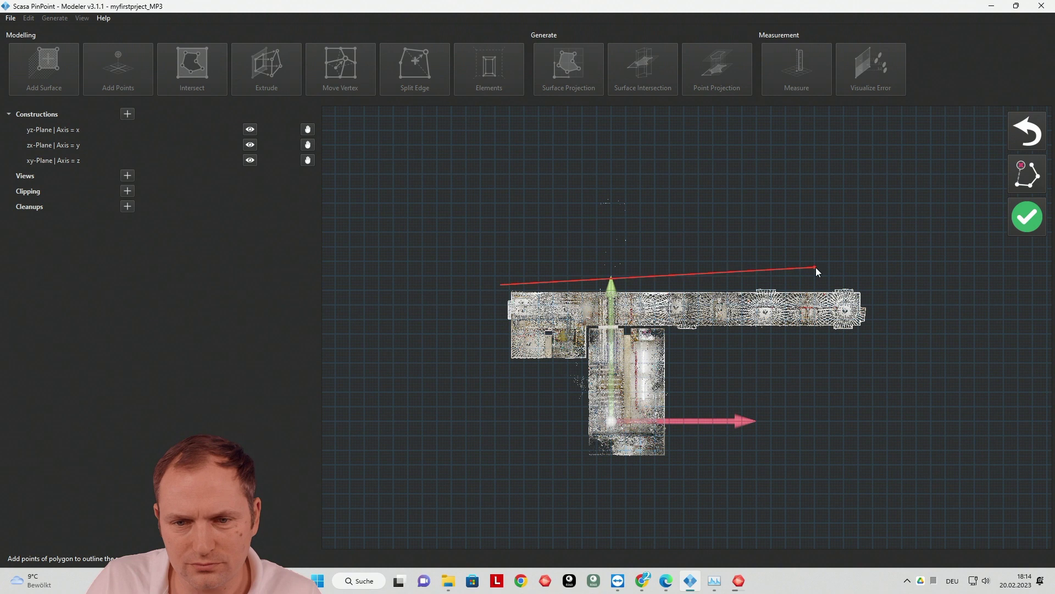
{"action": "left_click", "coordinate": [876, 279]}
{"action": "left_click", "coordinate": [870, 334]}
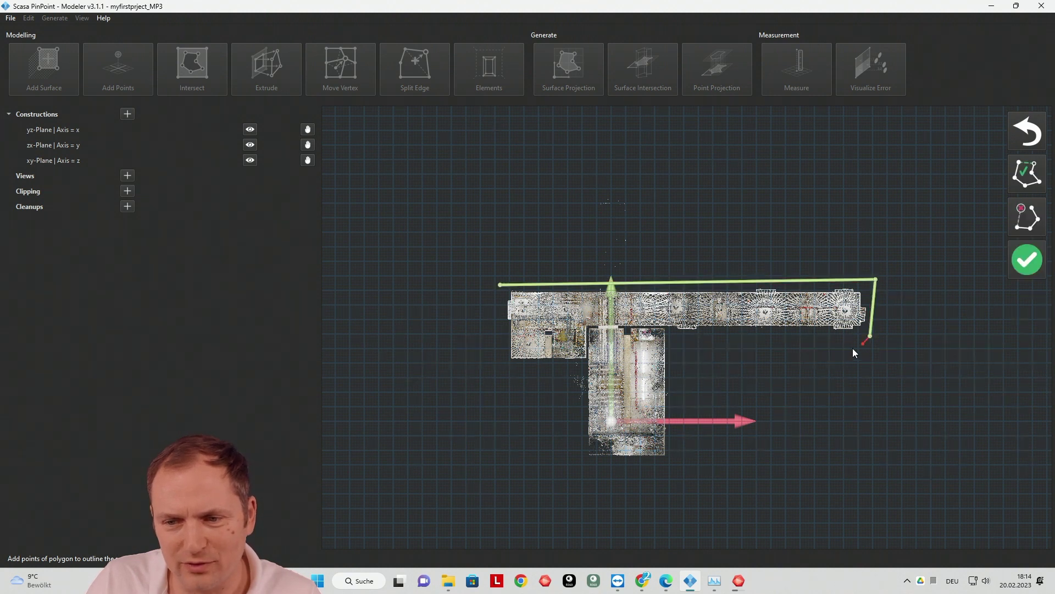
Close the T-shaped outline around the side room and left room, then accept to crop and merge
{"action": "left_click", "coordinate": [673, 336]}
{"action": "left_click", "coordinate": [671, 461]}
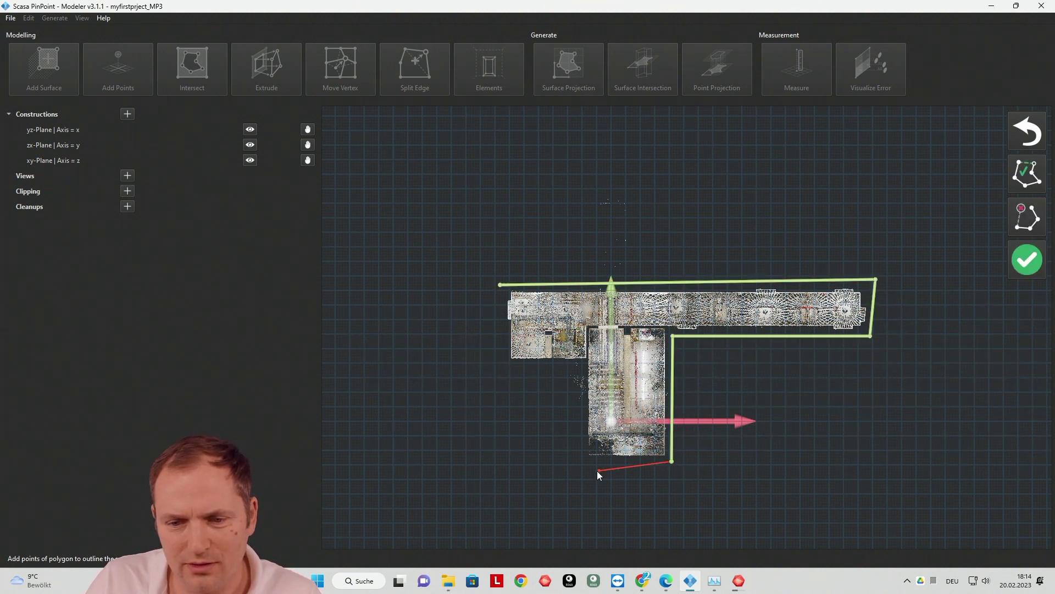
{"action": "left_click", "coordinate": [581, 464]}
{"action": "scroll", "coordinate": [566, 385], "scroll_direction": "up", "scroll_amount": 3}
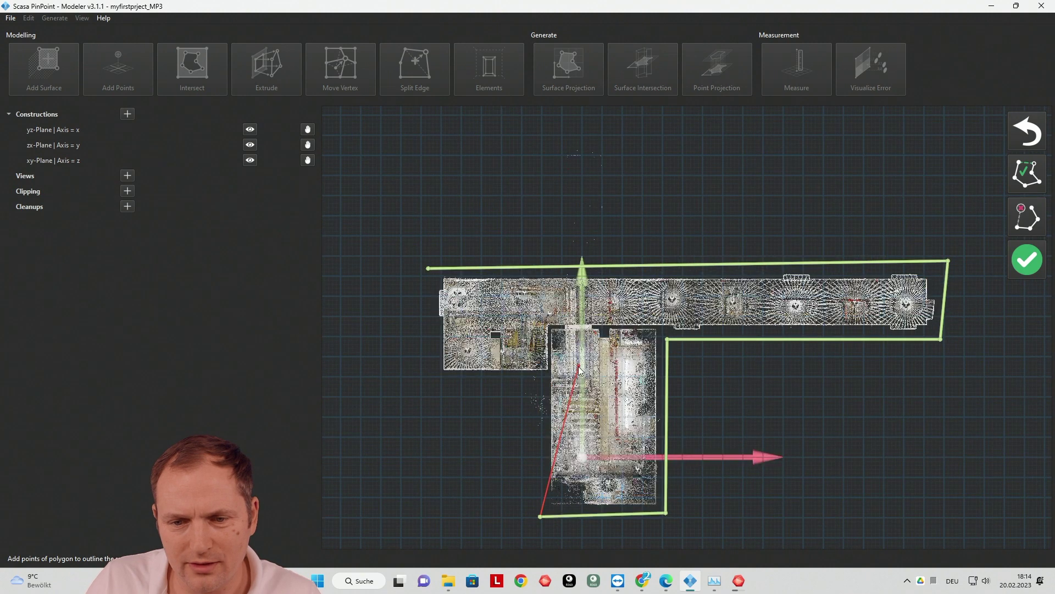
{"action": "left_click", "coordinate": [540, 380]}
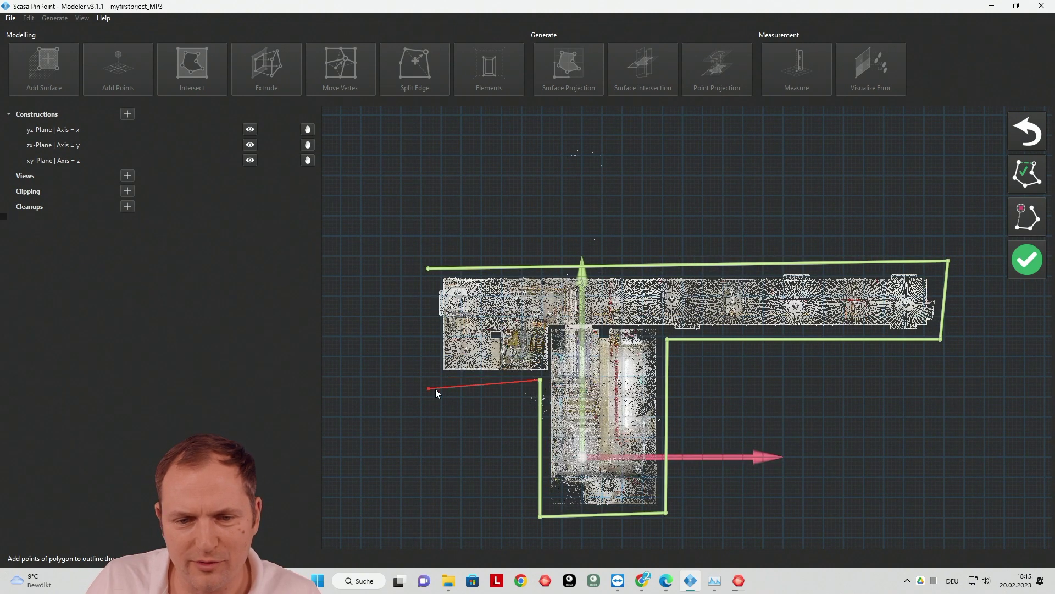
{"action": "scroll", "coordinate": [467, 385], "scroll_direction": "up", "scroll_amount": 3}
{"action": "scroll", "coordinate": [496, 381], "scroll_direction": "down", "scroll_amount": 5}
{"action": "scroll", "coordinate": [496, 380], "scroll_direction": "up", "scroll_amount": 3}
{"action": "scroll", "coordinate": [550, 363], "scroll_direction": "down", "scroll_amount": 3}
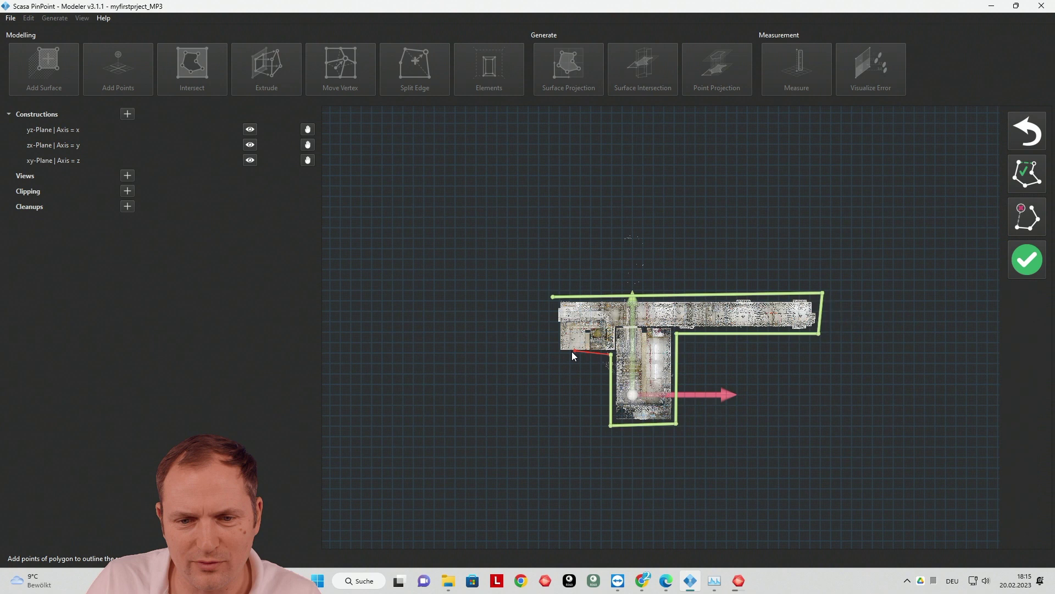
{"action": "scroll", "coordinate": [571, 354], "scroll_direction": "up", "scroll_amount": 4}
{"action": "scroll", "coordinate": [531, 362], "scroll_direction": "down", "scroll_amount": 4}
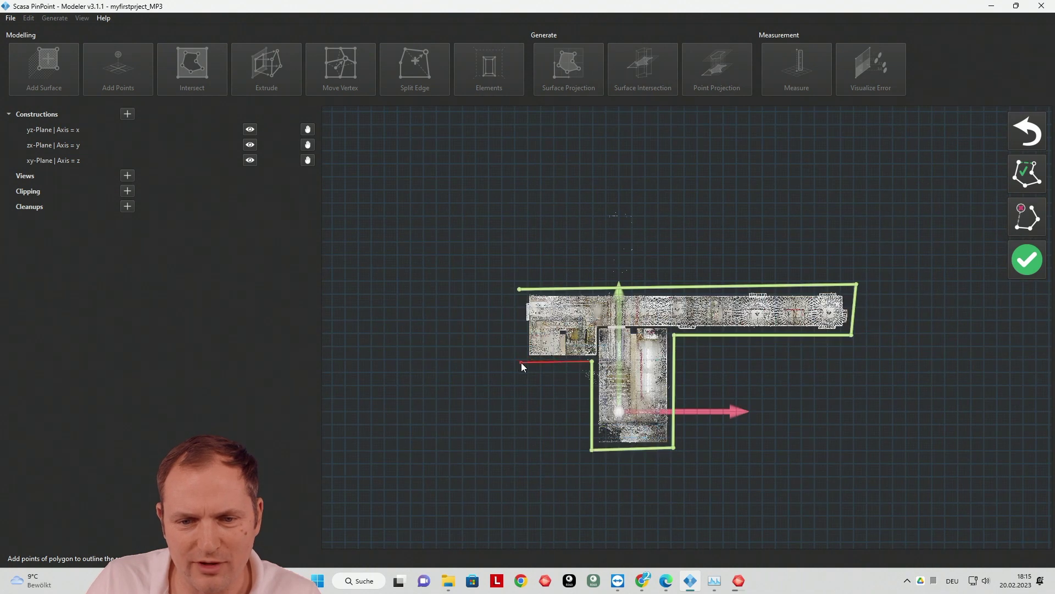
{"action": "left_click", "coordinate": [520, 363]}
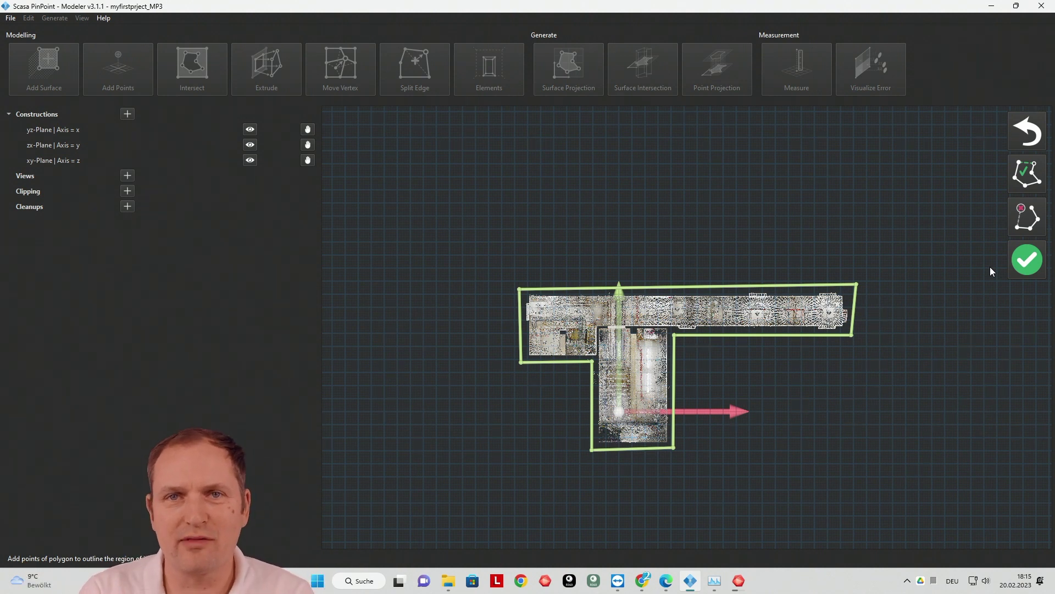
{"action": "left_click", "coordinate": [1026, 263]}
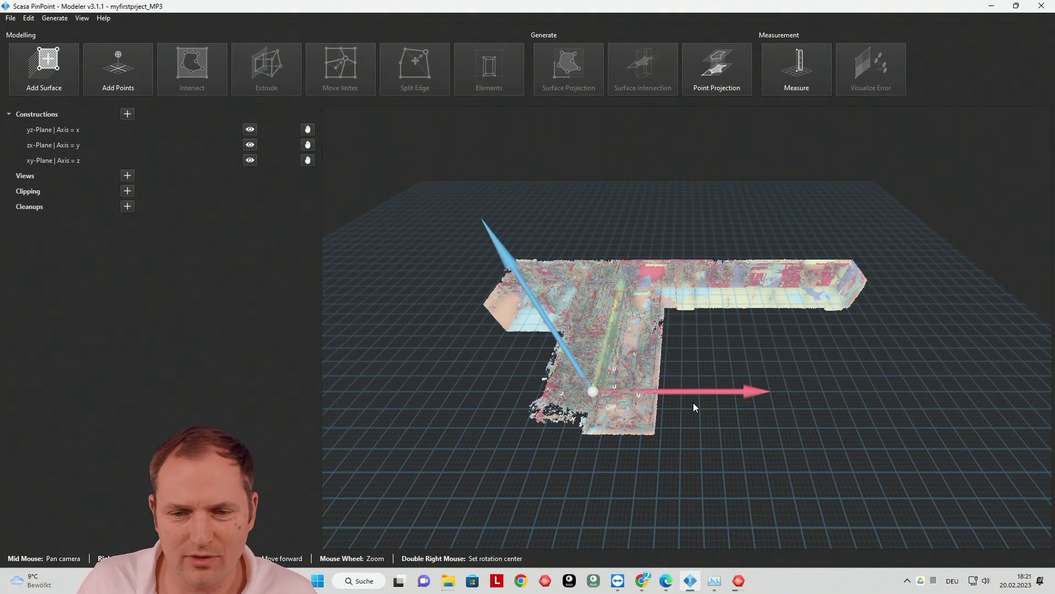
Fly into the merged corridor and look toward the wall and back
{"action": "double_click", "coordinate": [763, 283]}
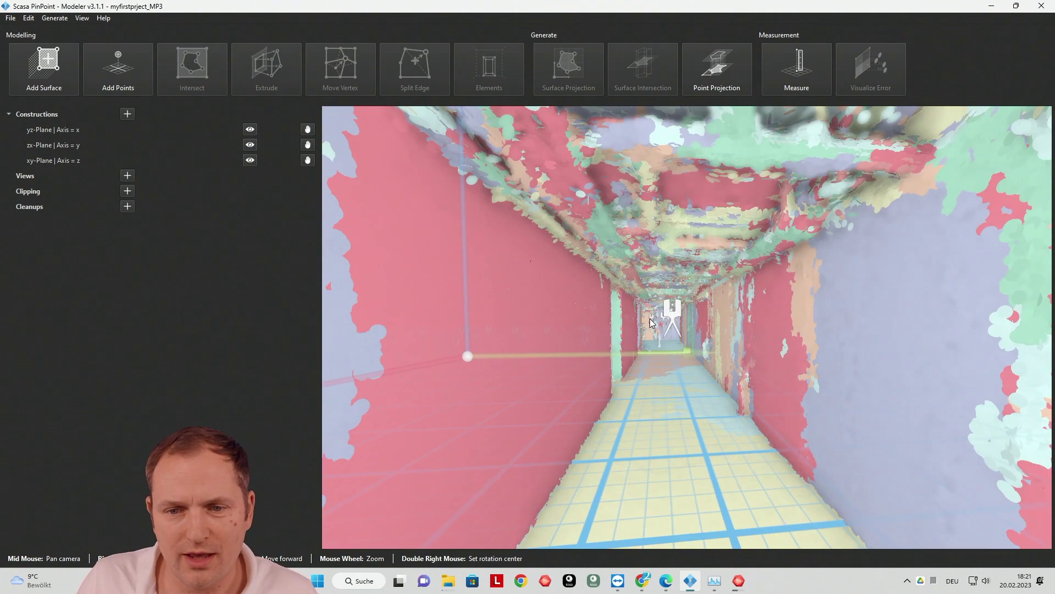
{"action": "right_click_drag", "start_coordinate": [651, 321], "coordinate": [834, 367]}
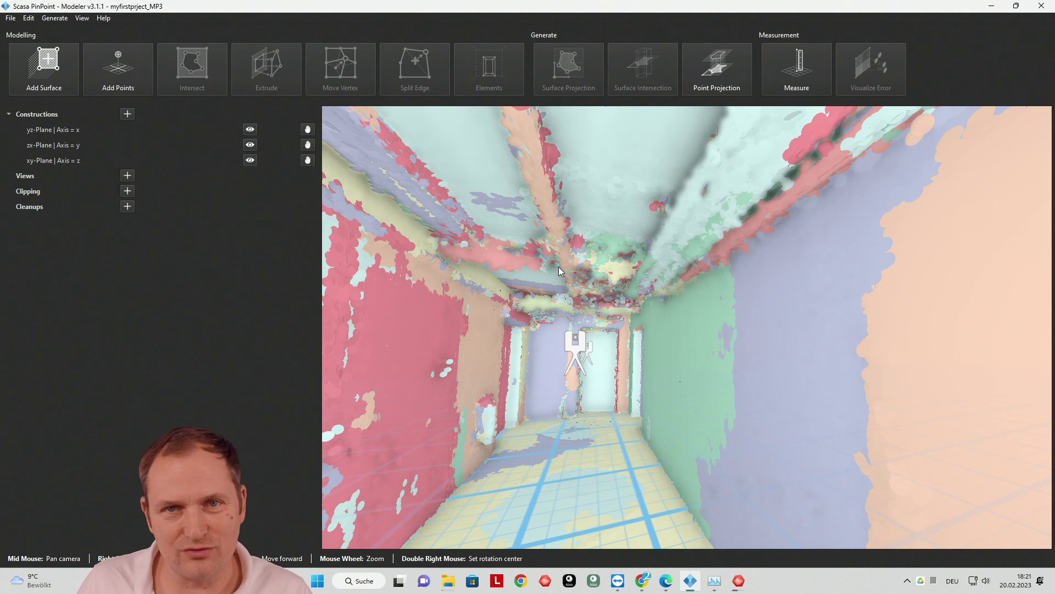
Switch the point cloud colouring to View > Point Cloud Colors > True Colors
{"action": "left_click", "coordinate": [82, 19]}
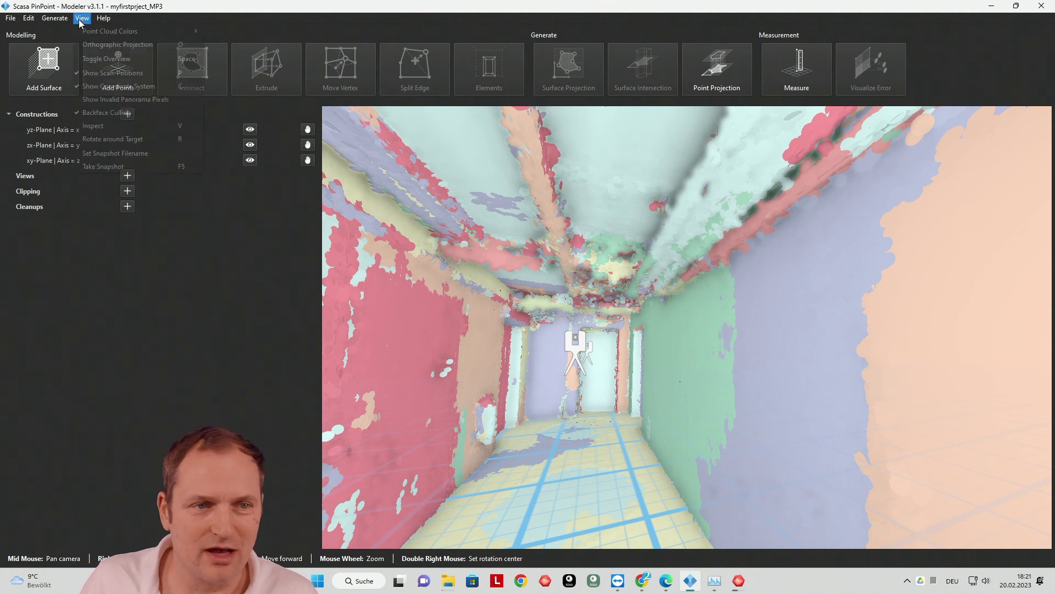
{"action": "mouse_move", "coordinate": [156, 32]}
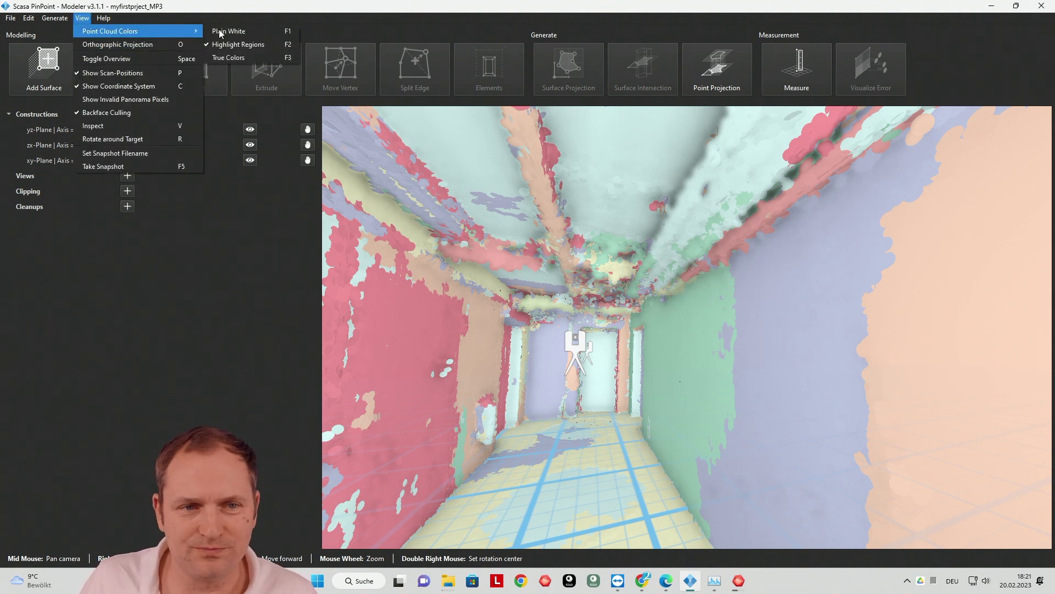
{"action": "left_click", "coordinate": [251, 61]}
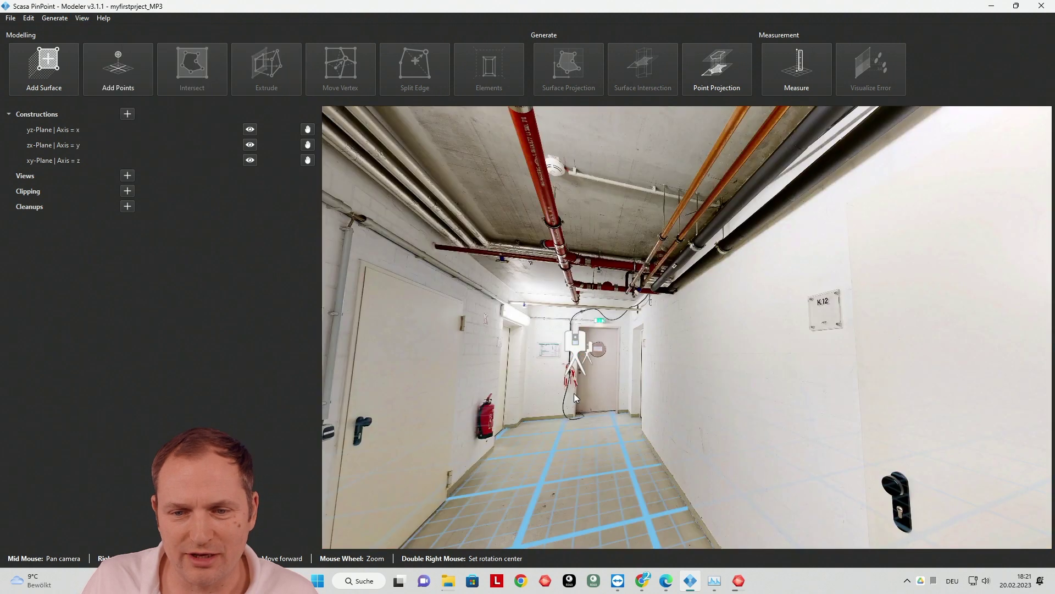
Move through the corridor's scan stations, viewing the brick wall, then zoom back out
{"action": "left_click", "coordinate": [584, 352]}
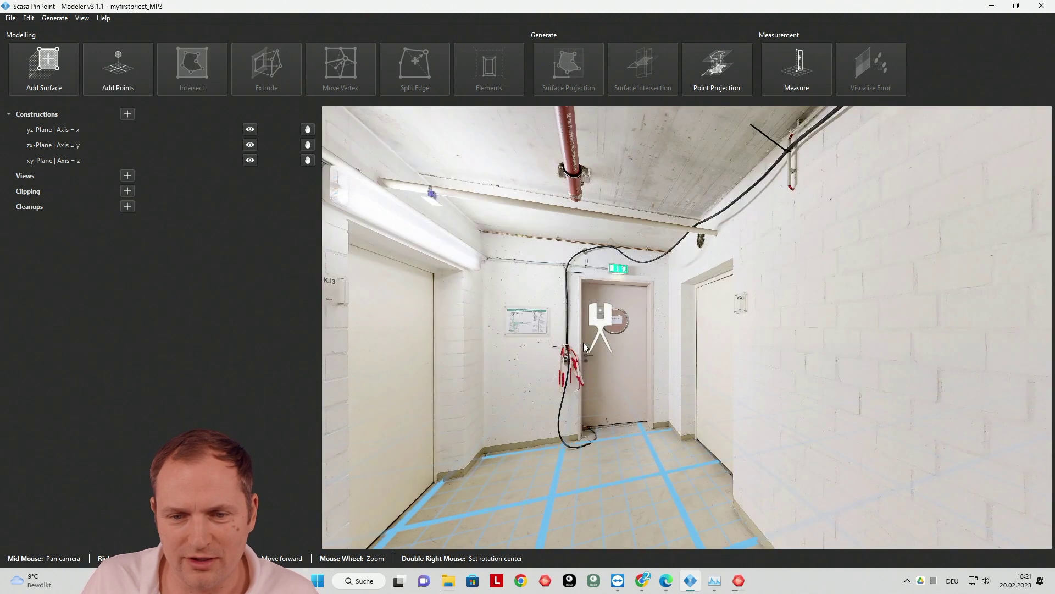
{"action": "right_click_drag", "start_coordinate": [585, 348], "coordinate": [730, 346]}
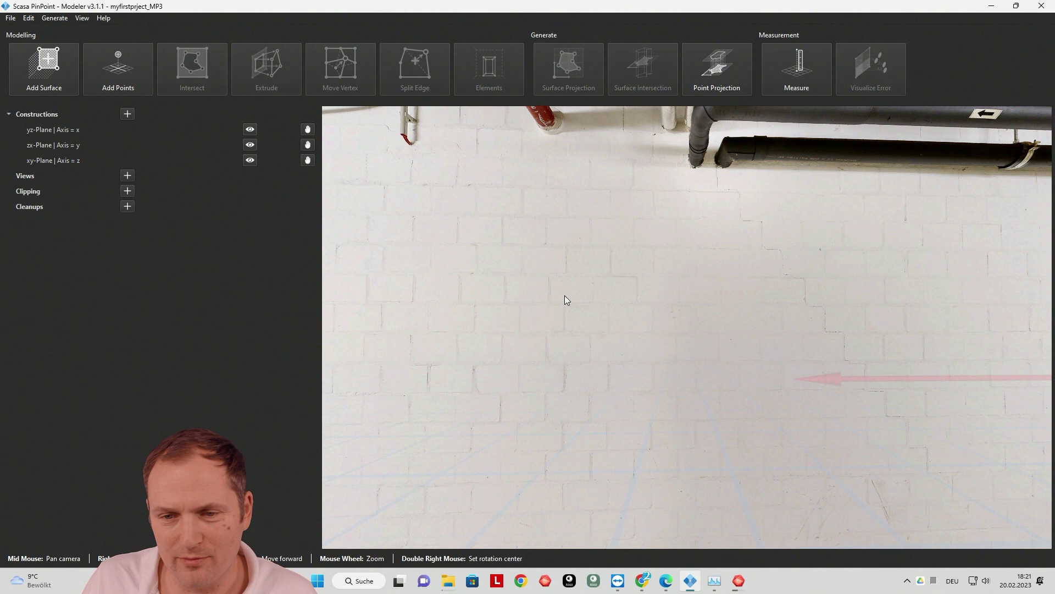
{"action": "right_click_drag", "start_coordinate": [514, 299], "coordinate": [789, 358]}
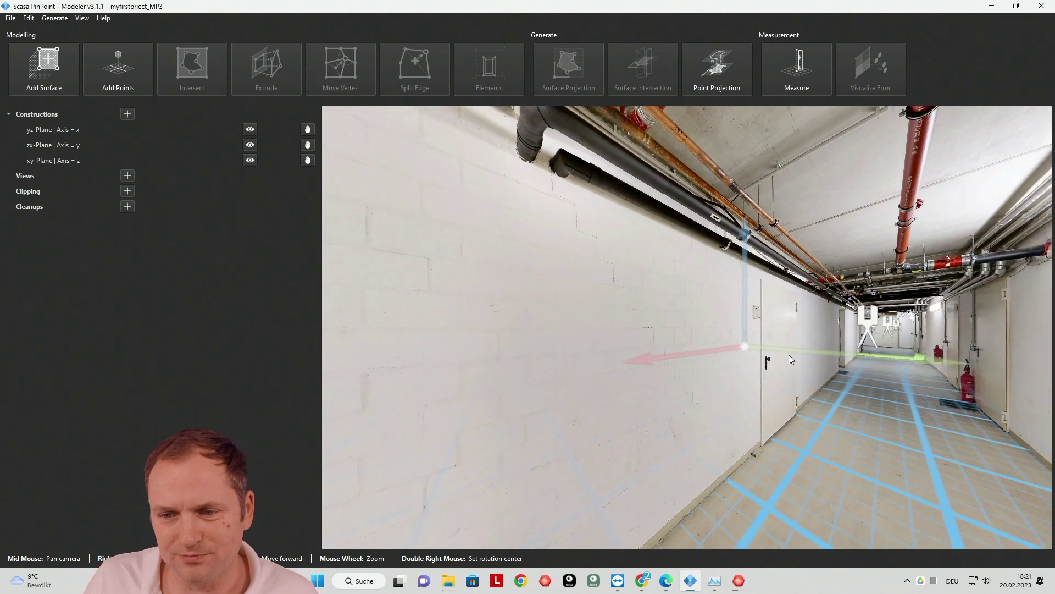
{"action": "left_click", "coordinate": [789, 354]}
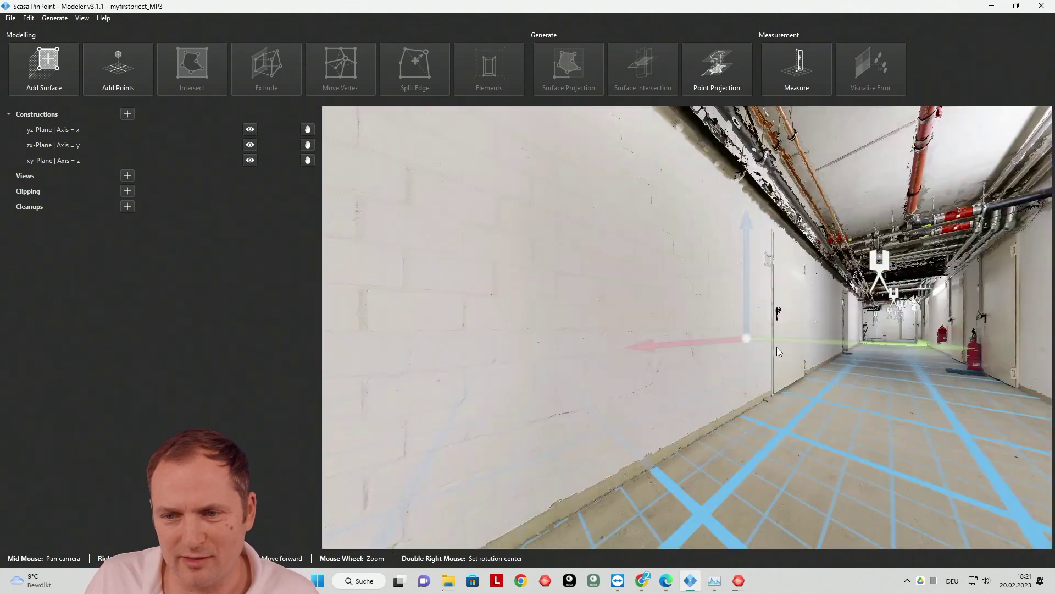
{"action": "scroll", "coordinate": [777, 347], "scroll_direction": "down", "scroll_amount": 3}
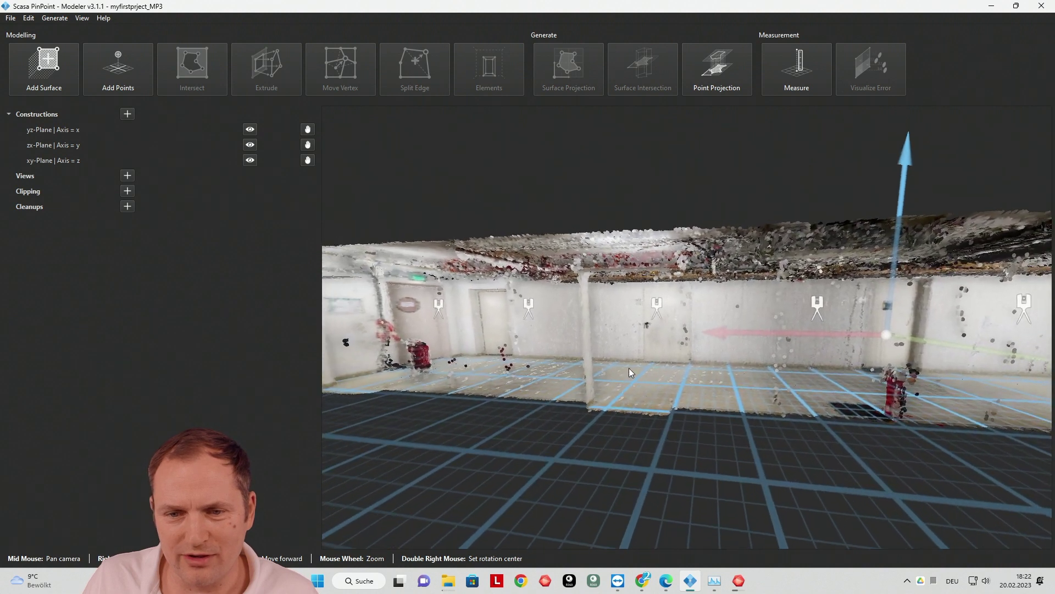
{"action": "scroll", "coordinate": [629, 367], "scroll_direction": "down", "scroll_amount": 3}
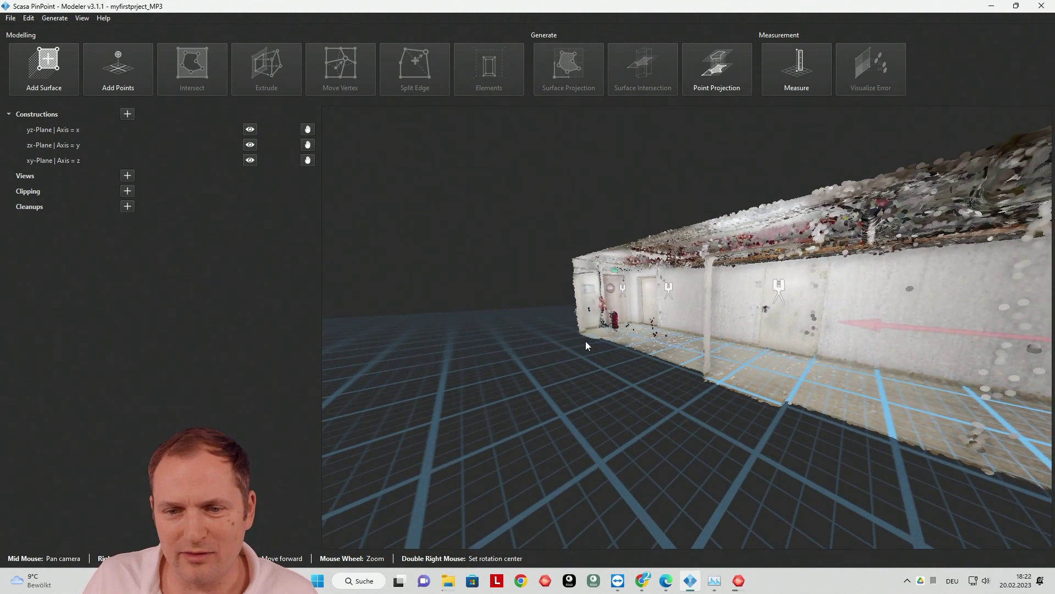
Turn off Backface Culling so the walls render solid, then orbit and zoom back into the corridor
{"action": "left_click", "coordinate": [61, 22]}
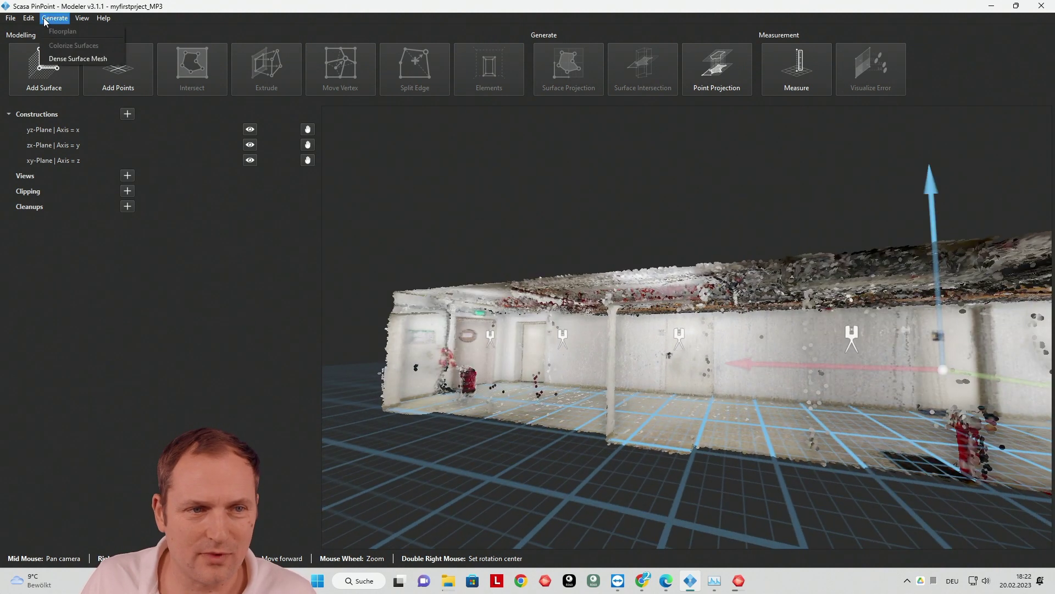
{"action": "mouse_move", "coordinate": [82, 18]}
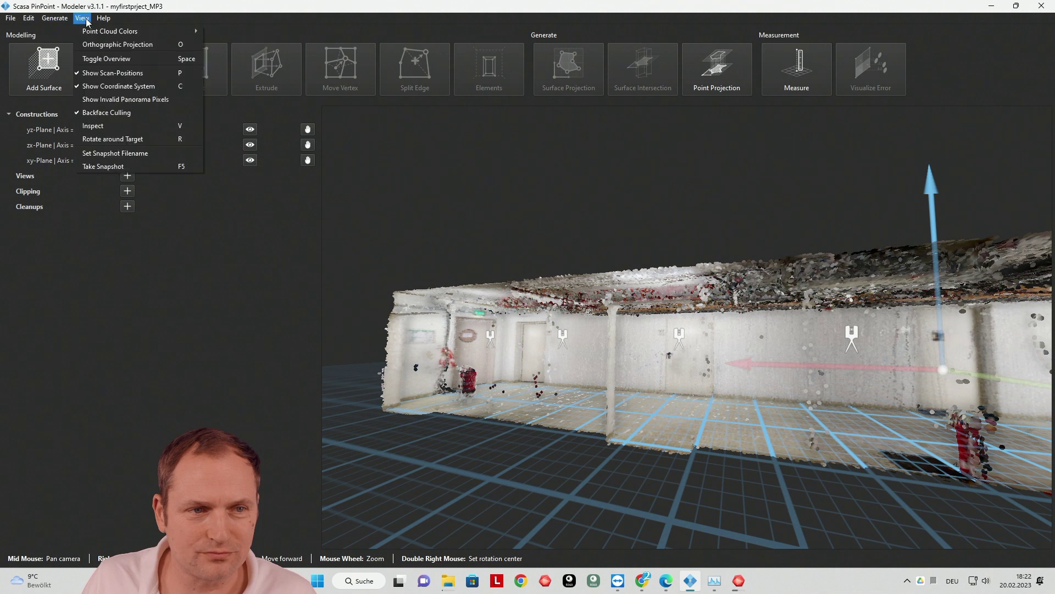
{"action": "left_click", "coordinate": [91, 113]}
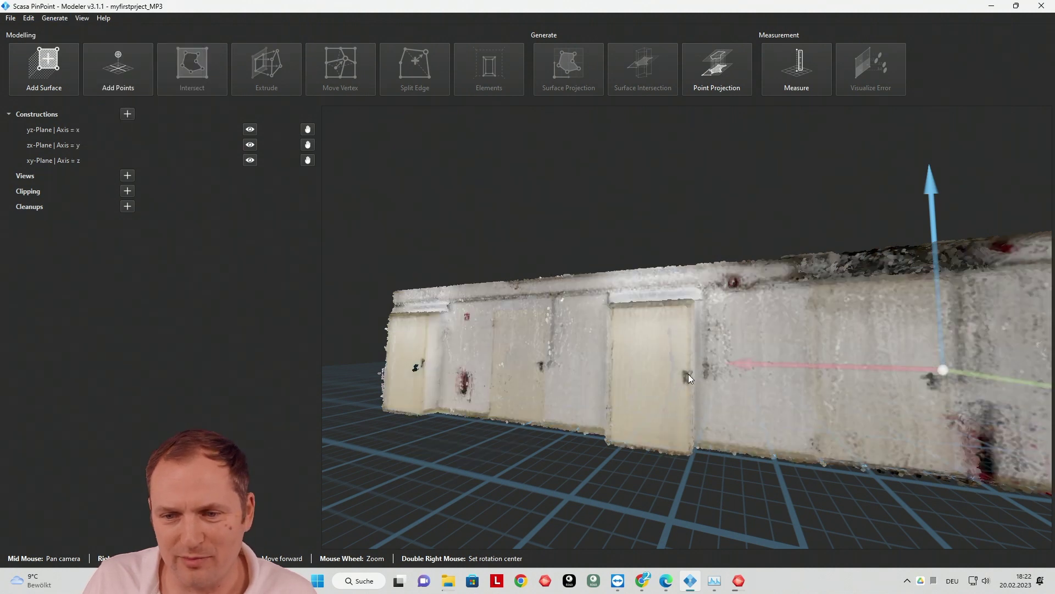
{"action": "right_click_drag", "start_coordinate": [747, 387], "coordinate": [580, 365]}
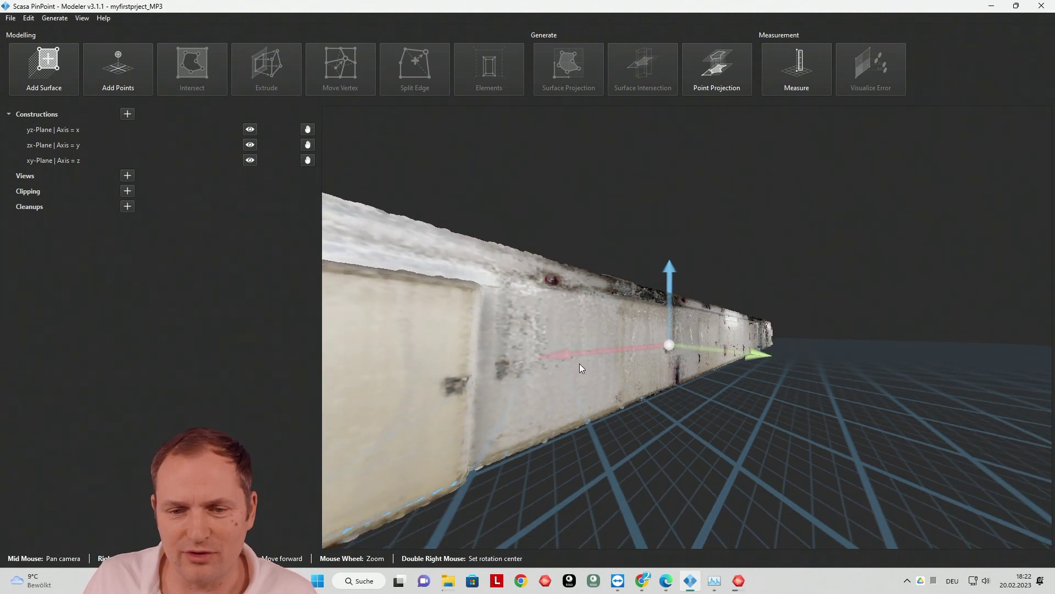
{"action": "scroll", "coordinate": [566, 365], "scroll_direction": "up", "scroll_amount": 5}
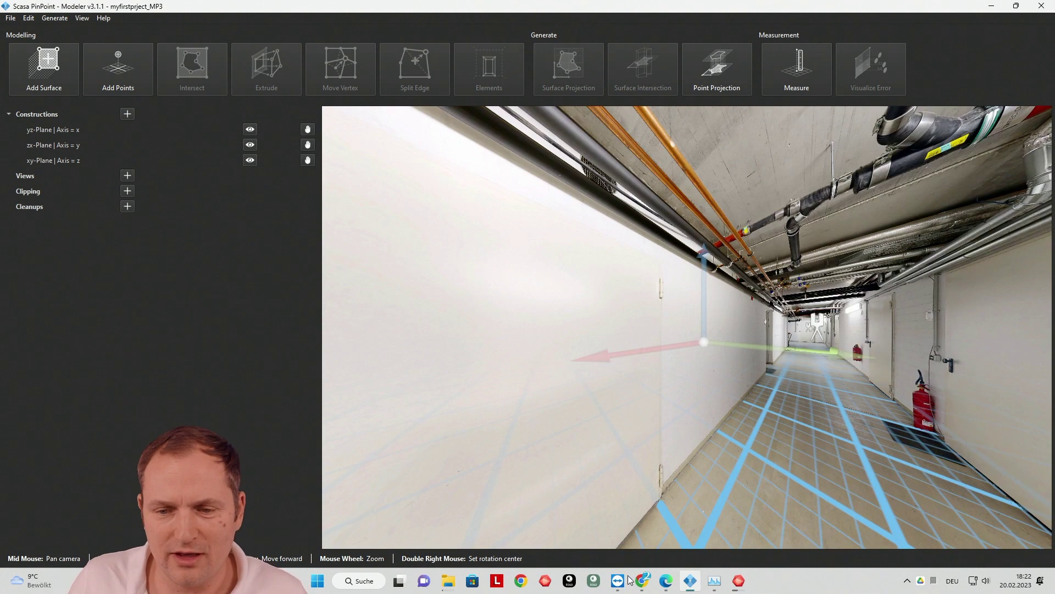
Hop through four scan stations down the corridor to the panorama beside the exit door
{"action": "double_click", "coordinate": [789, 428]}
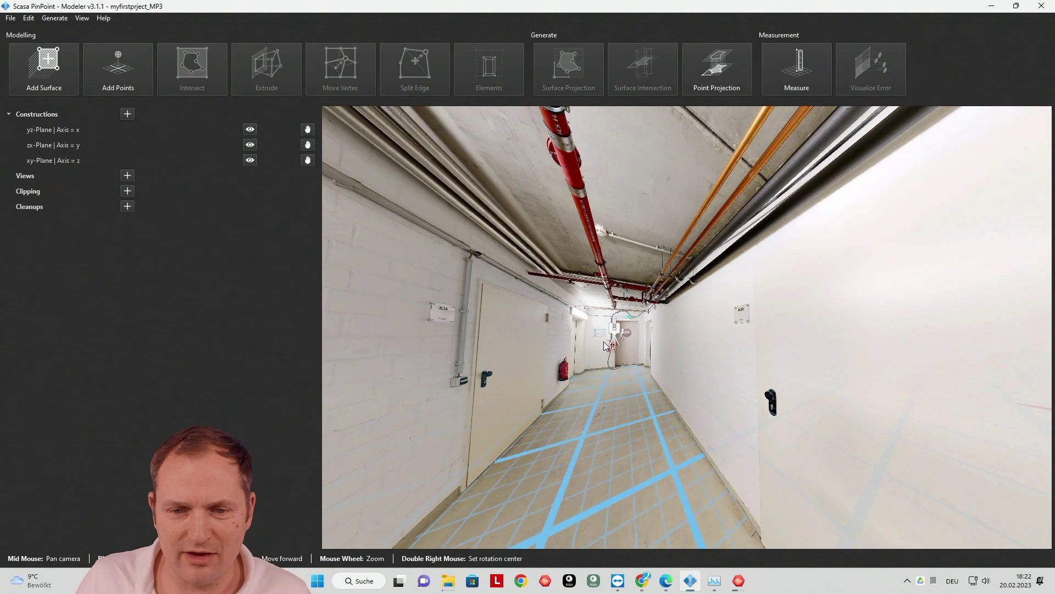
{"action": "double_click", "coordinate": [612, 330]}
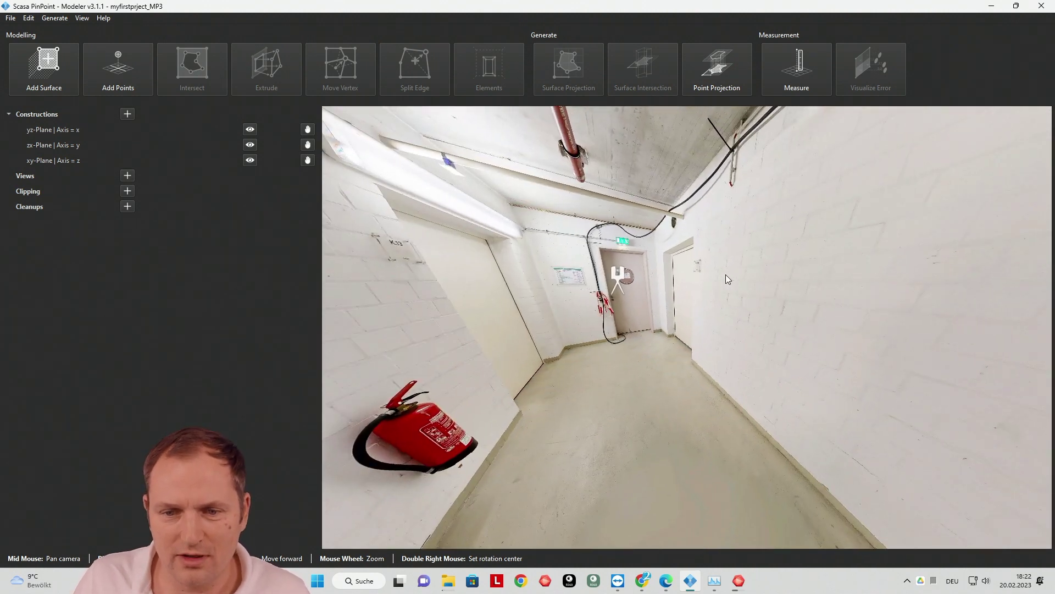
{"action": "double_click", "coordinate": [726, 275]}
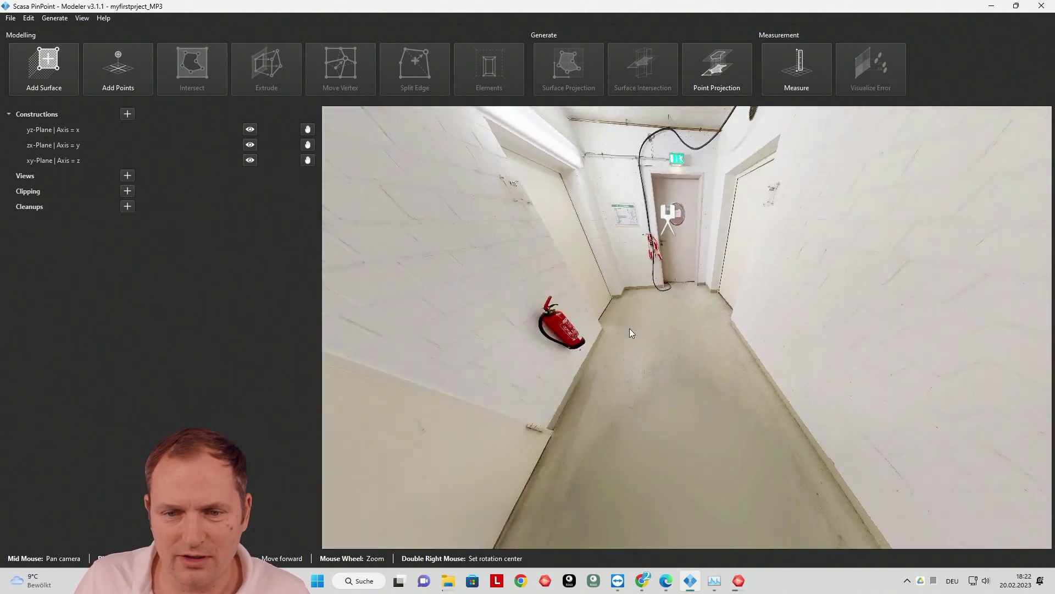
{"action": "double_click", "coordinate": [671, 216]}
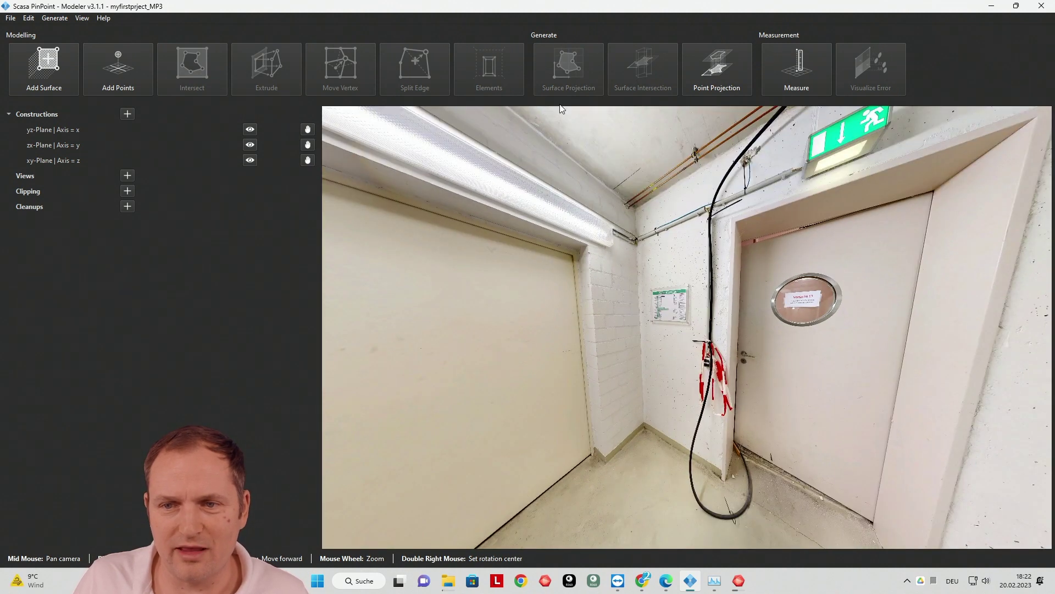
Start Measure and take a 0.350 m distance from the wall-floor corner to the back wall
{"action": "left_click", "coordinate": [807, 67]}
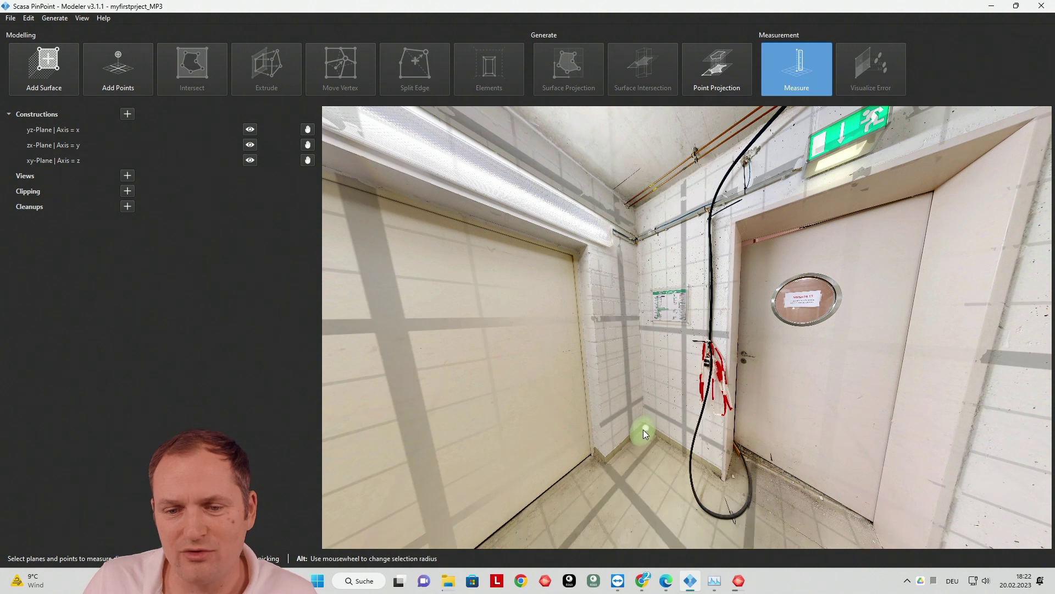
{"action": "left_click", "coordinate": [647, 515]}
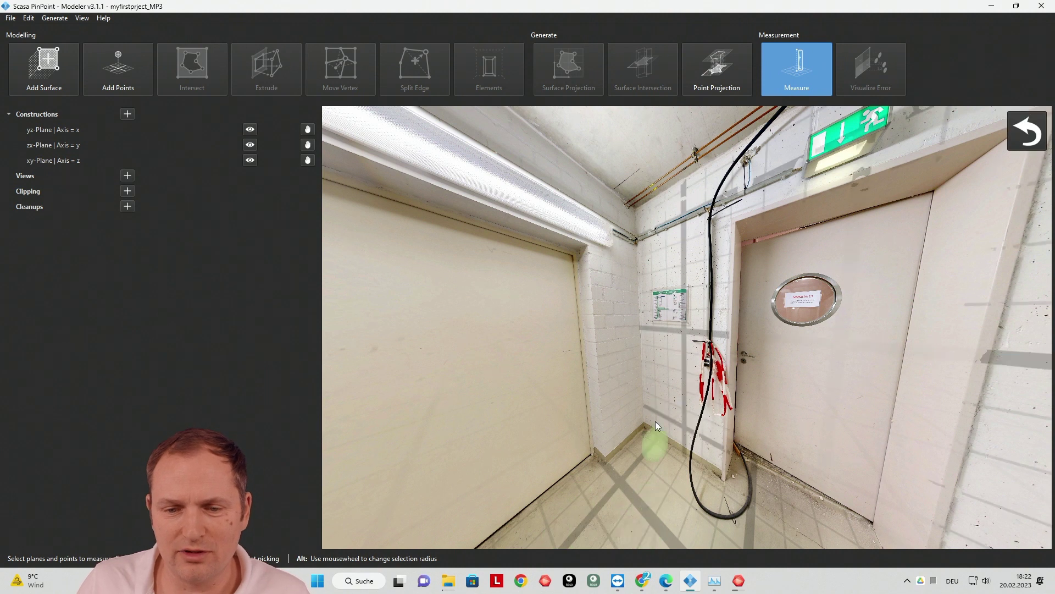
{"action": "left_click", "coordinate": [622, 391]}
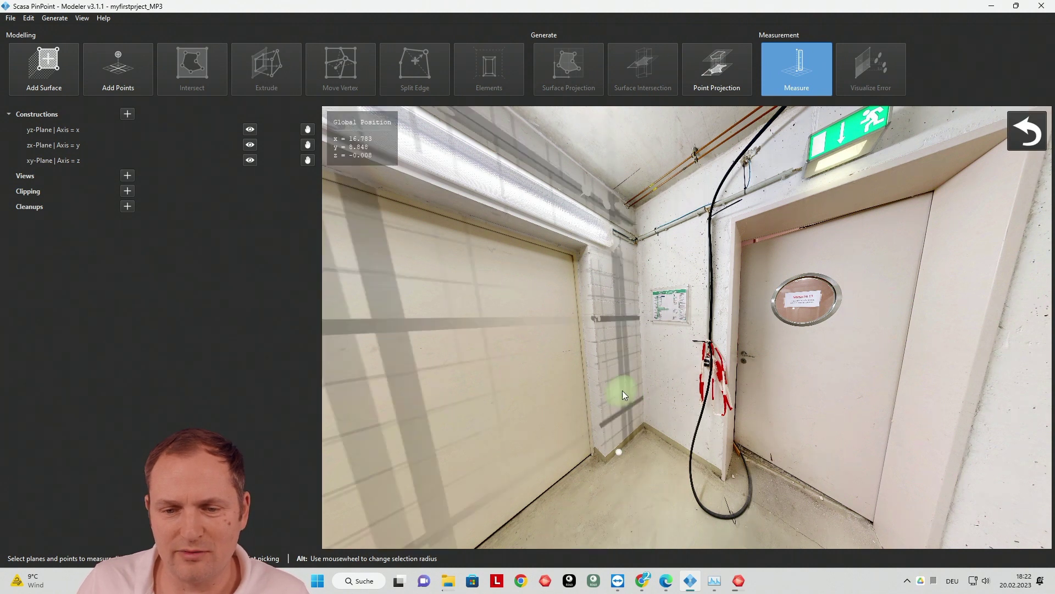
{"action": "left_click", "coordinate": [675, 403]}
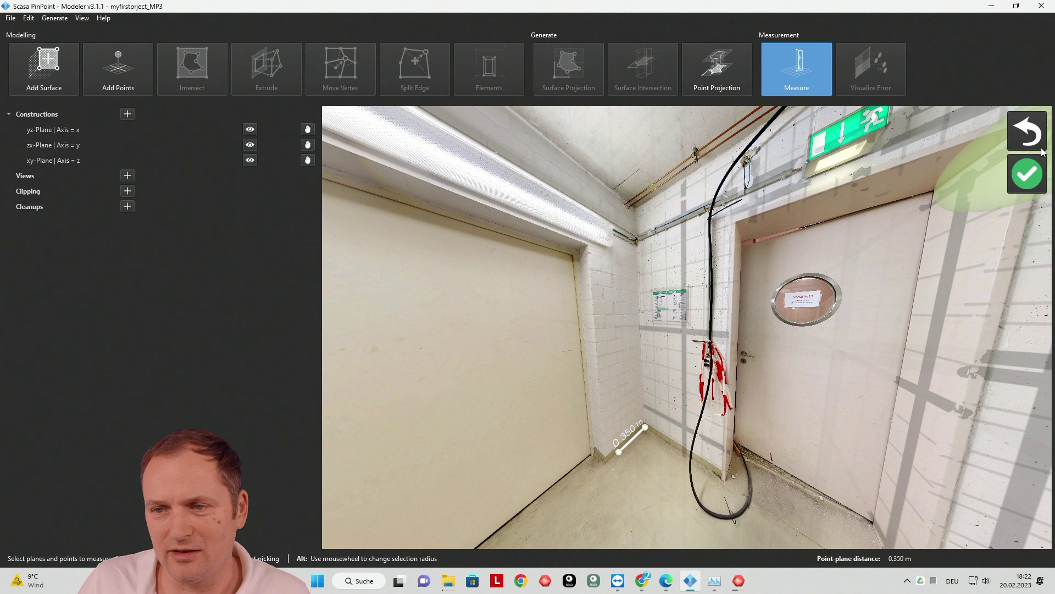
{"action": "left_click", "coordinate": [1026, 174]}
Check the floor-to-wall angle (89.89°) and place a floor point in the wall corner
{"action": "left_click", "coordinate": [623, 522]}
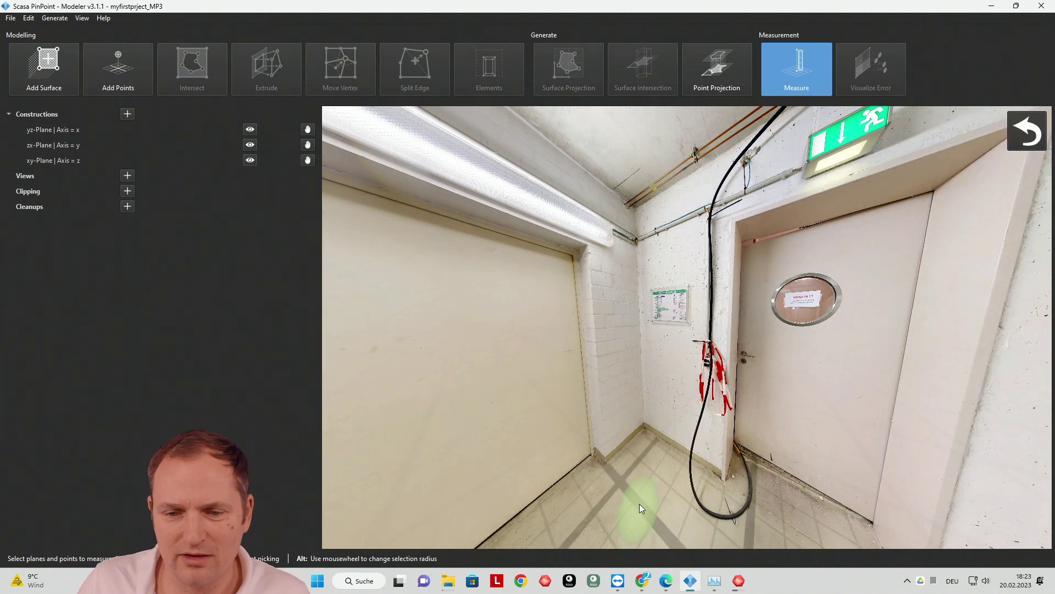
{"action": "left_click", "coordinate": [672, 354]}
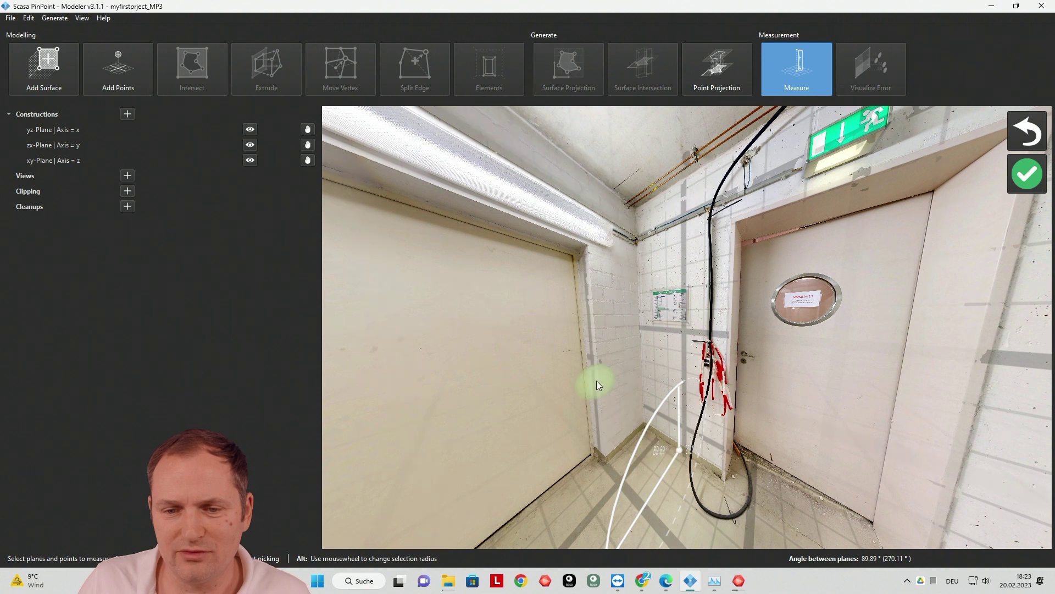
{"action": "left_click", "coordinate": [617, 371]}
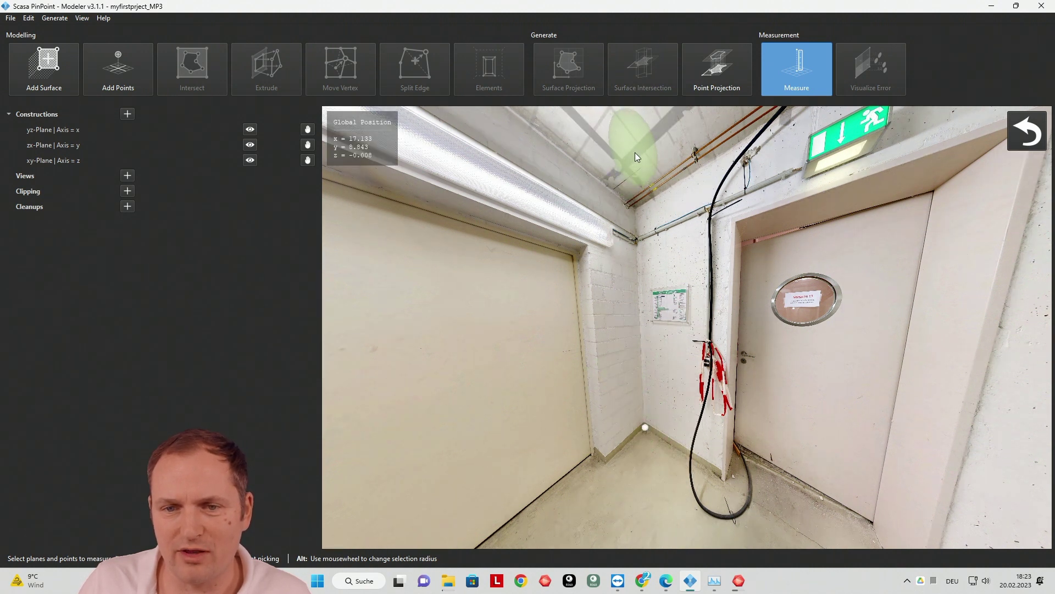
Measure the 2.574 m point-to-point height from the corner floor point to the ceiling and save it under Measurements
{"action": "left_click", "coordinate": [628, 164]}
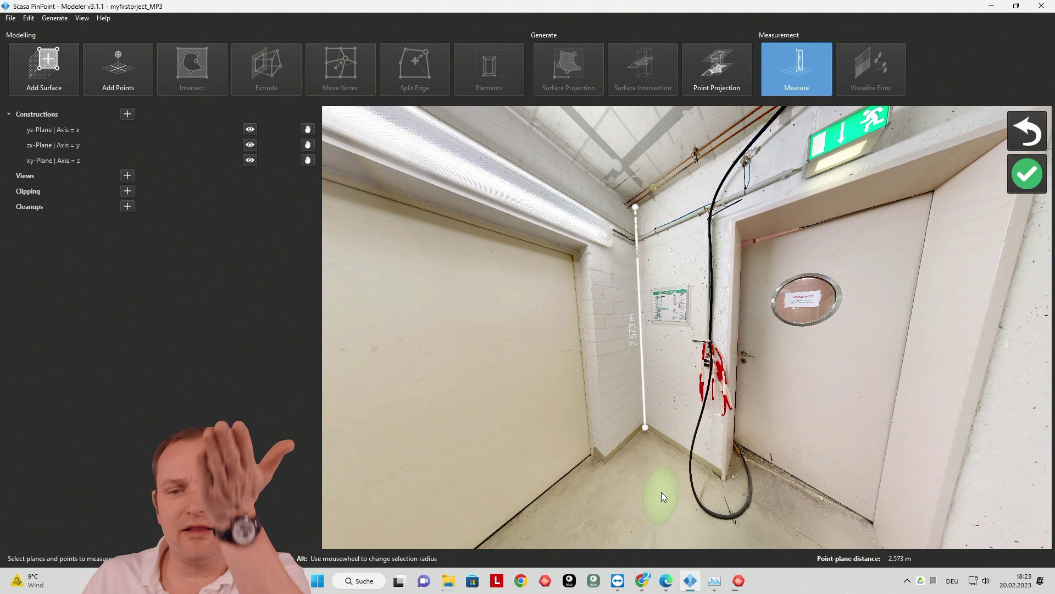
{"action": "left_click", "coordinate": [673, 272]}
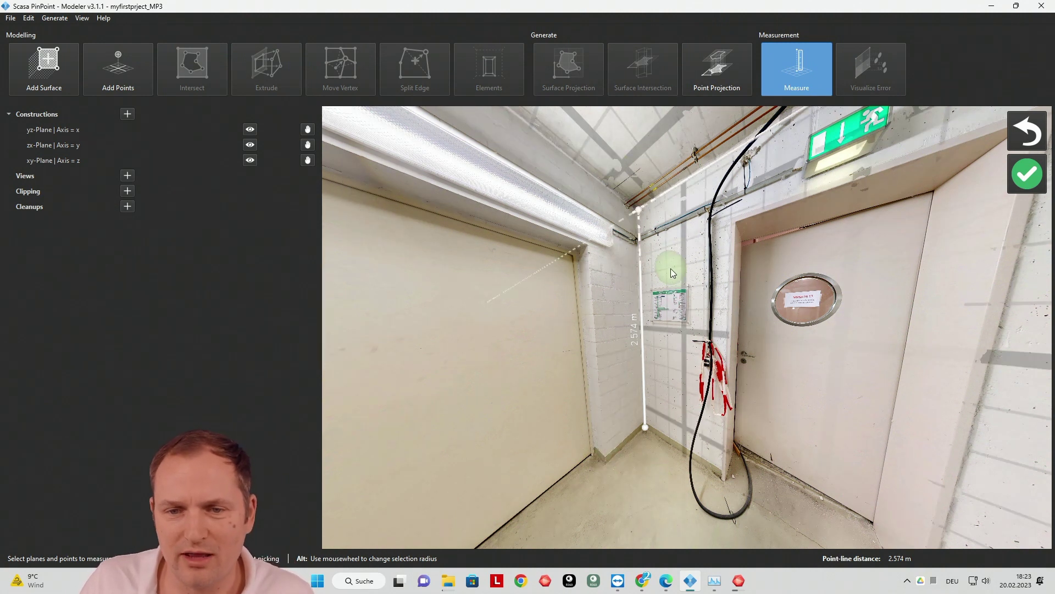
{"action": "left_click", "coordinate": [666, 276]}
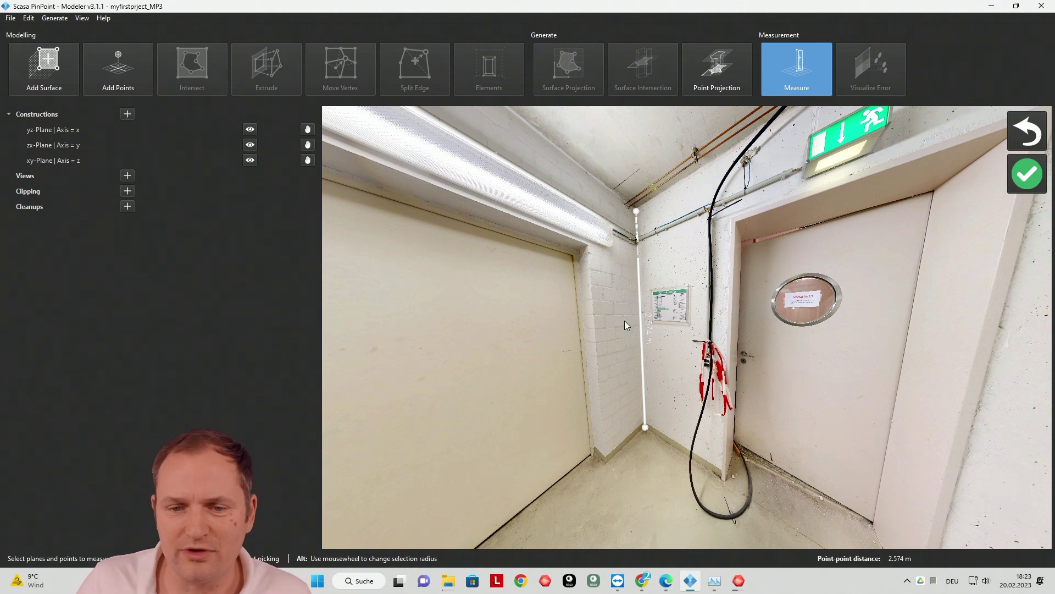
{"action": "left_click_drag", "start_coordinate": [624, 321], "coordinate": [795, 157]}
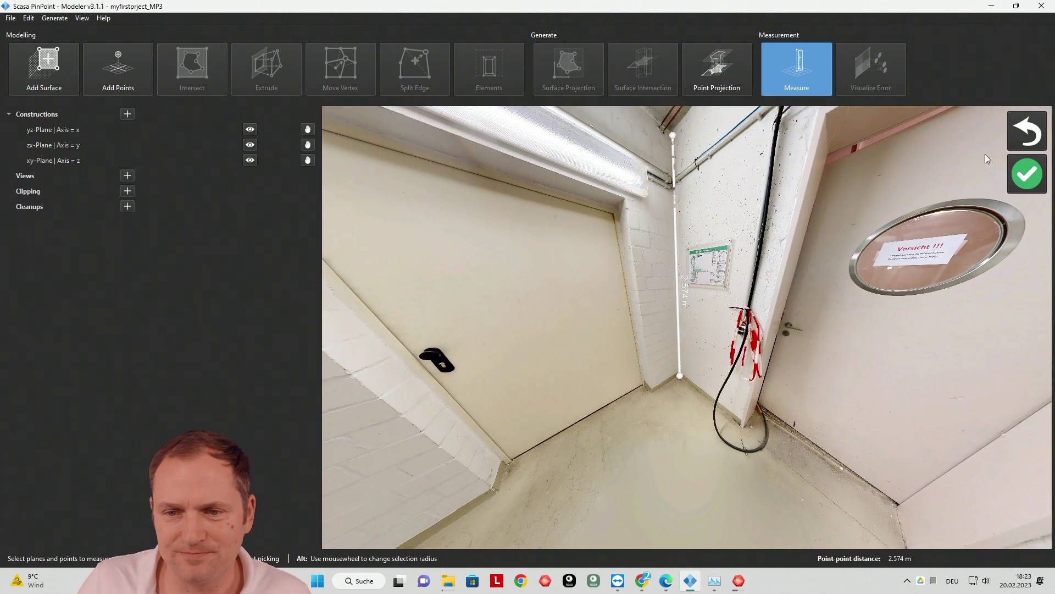
{"action": "left_click", "coordinate": [1028, 176]}
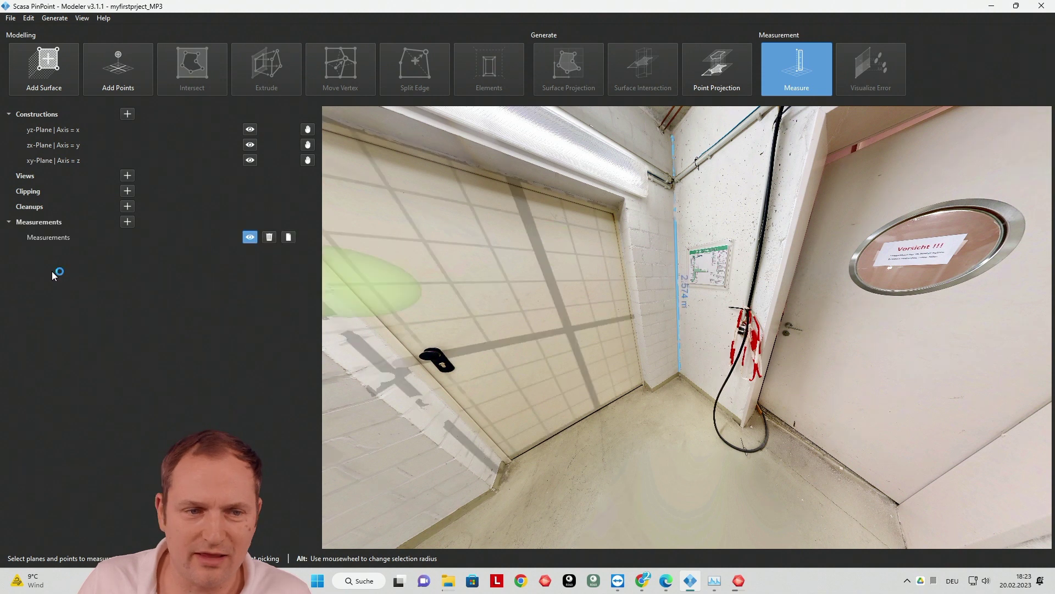
{"action": "double_click", "coordinate": [58, 239]}
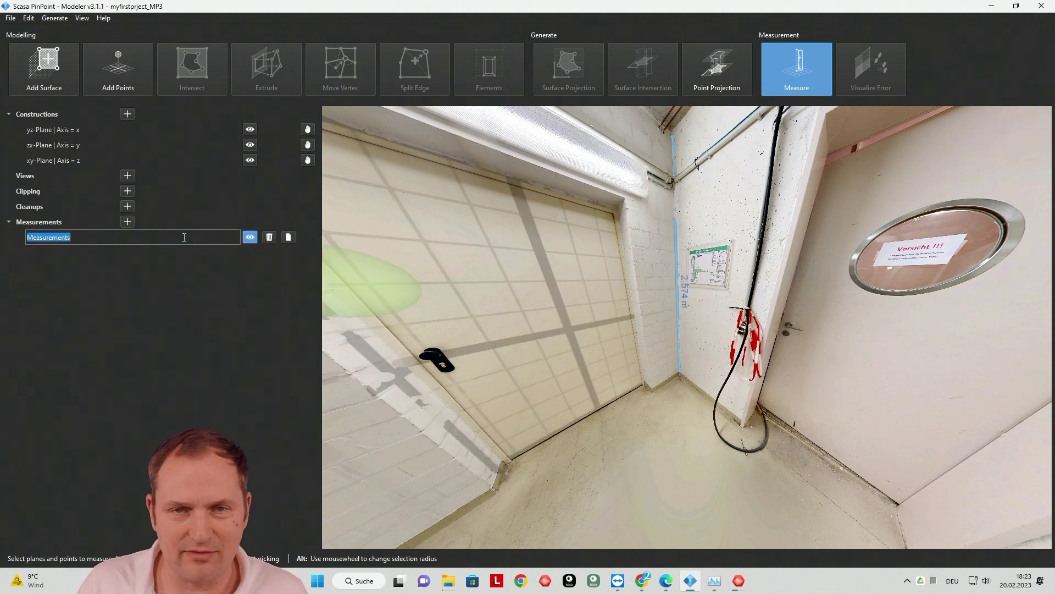
{"action": "key", "text": "Return"}
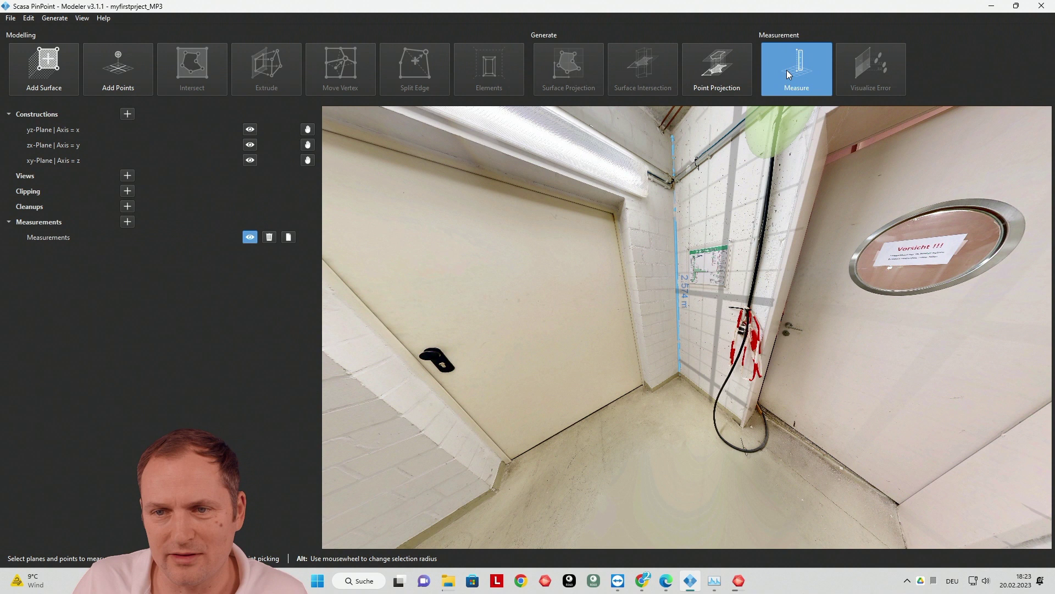
Restart Measure and set the start point at the foot of the corner's height line
{"action": "left_click", "coordinate": [787, 70]}
{"action": "left_click", "coordinate": [802, 73]}
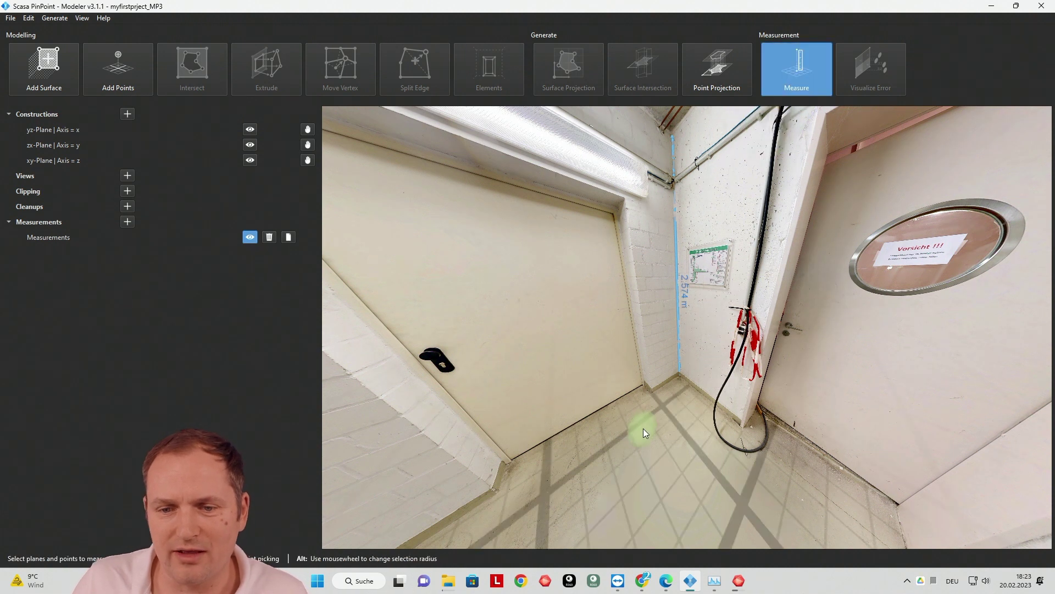
{"action": "left_click", "coordinate": [680, 353]}
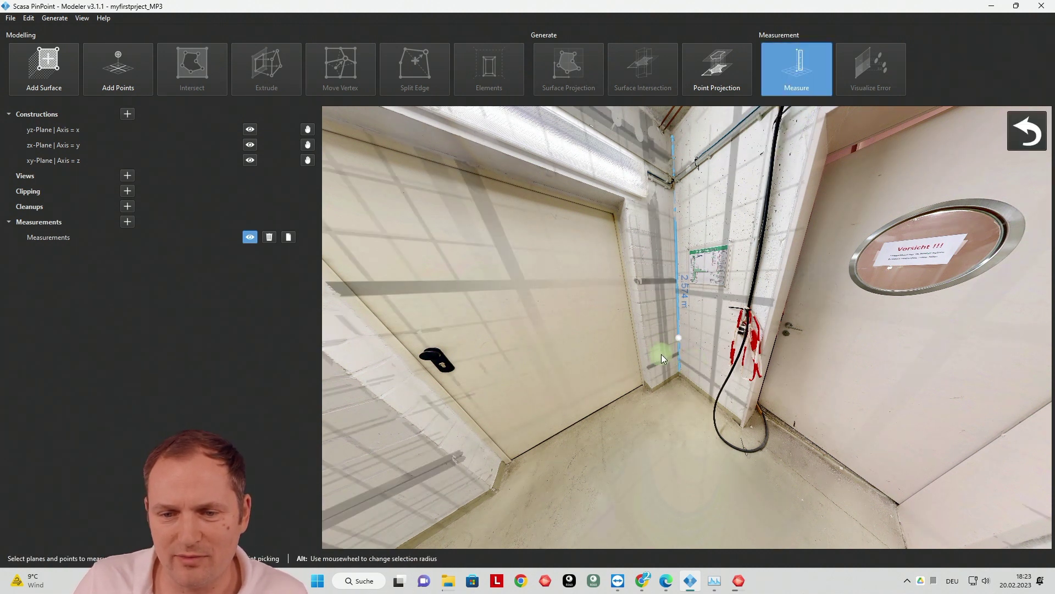
{"action": "left_click", "coordinate": [673, 368]}
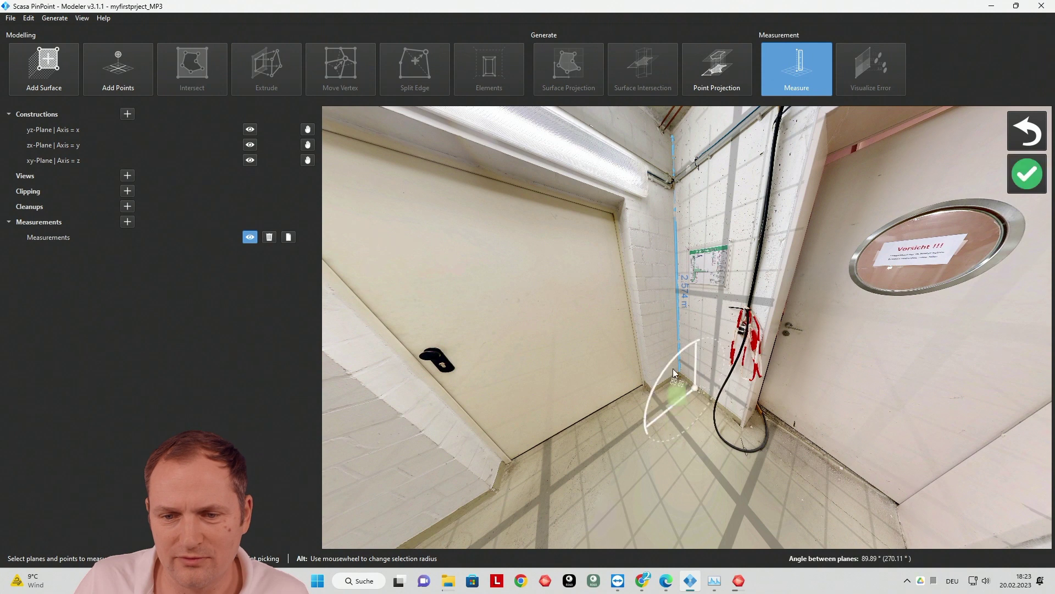
Travel through four scan stations to the far doors at the corridor's end
{"action": "double_click", "coordinate": [649, 460]}
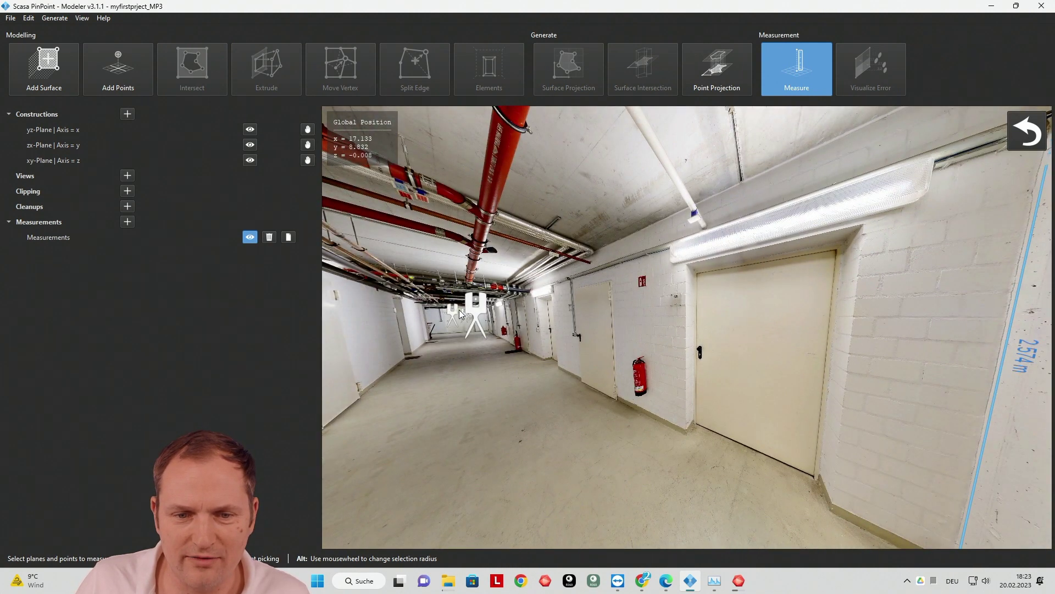
{"action": "double_click", "coordinate": [461, 330]}
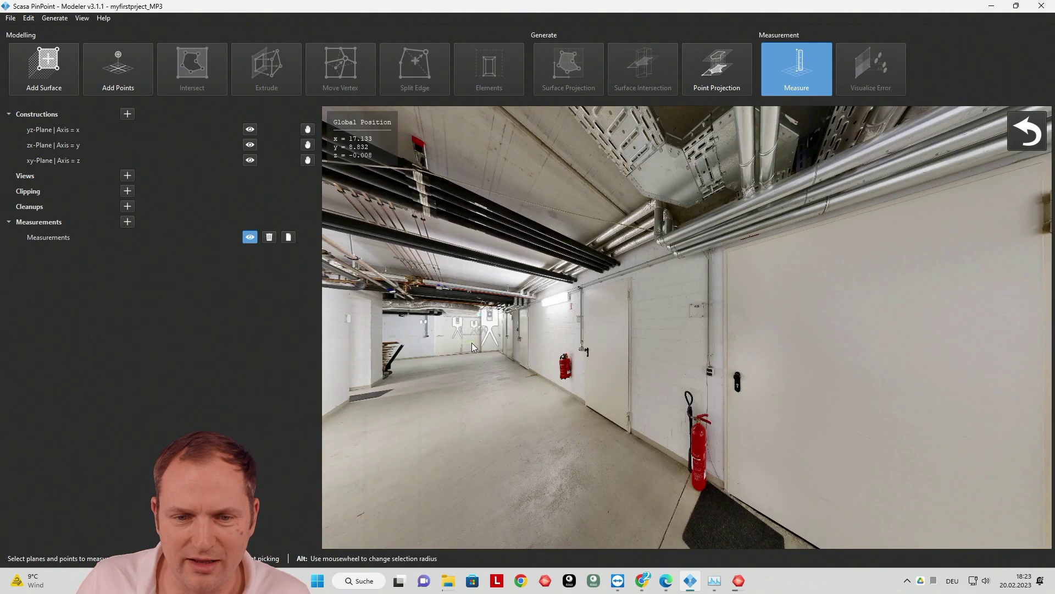
{"action": "double_click", "coordinate": [471, 325]}
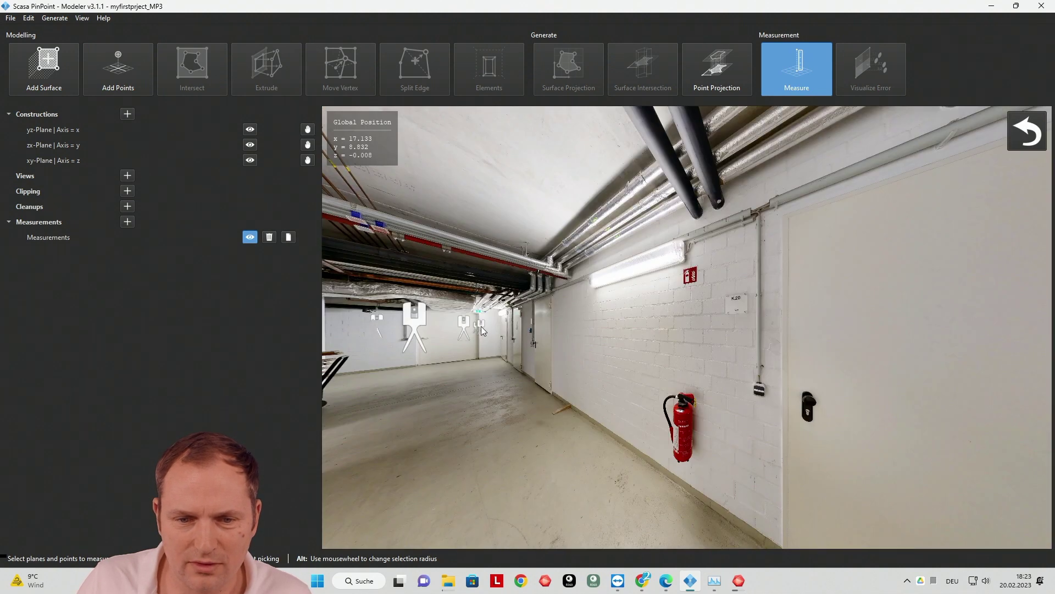
{"action": "double_click", "coordinate": [481, 327]}
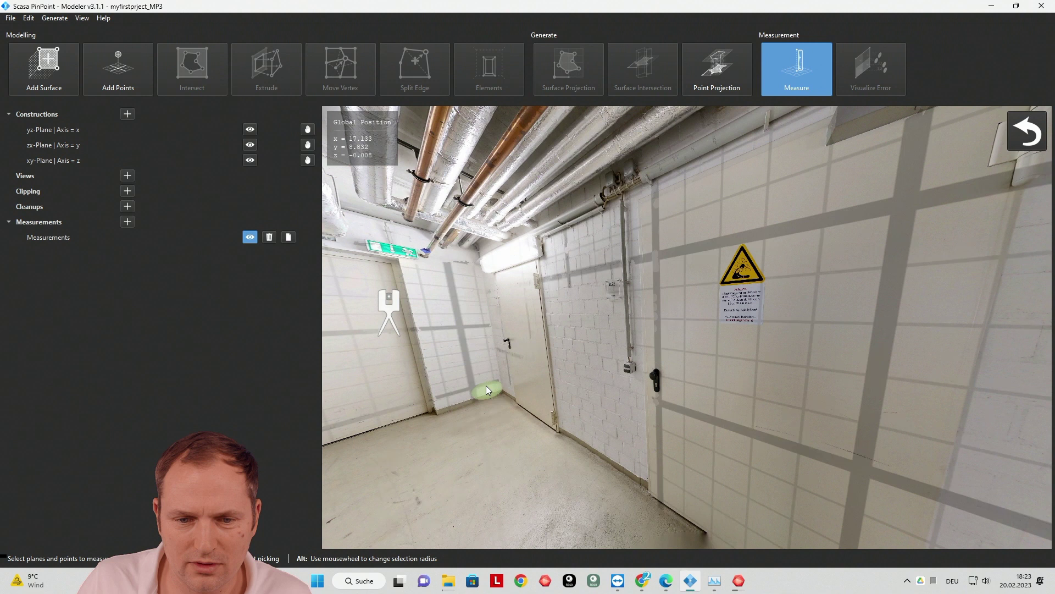
Snap the far end to a single floor point, giving a 23.983 m corridor length
{"action": "left_click", "coordinate": [495, 392]}
{"action": "left_click", "coordinate": [474, 386]}
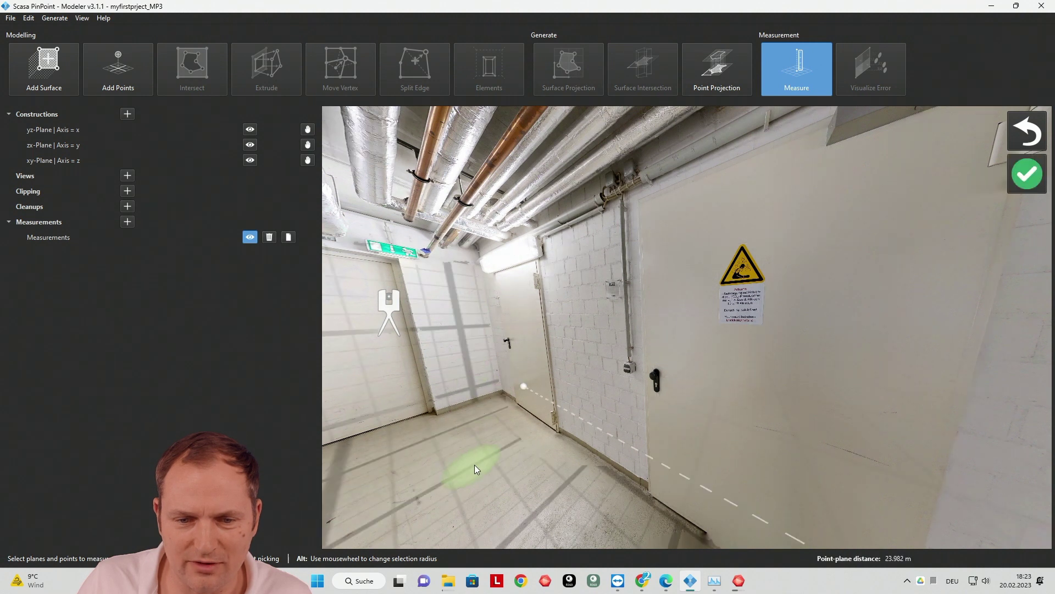
{"action": "scroll", "coordinate": [494, 440], "scroll_direction": "up", "scroll_amount": 3, "text": "alt"}
{"action": "left_click", "coordinate": [611, 324]}
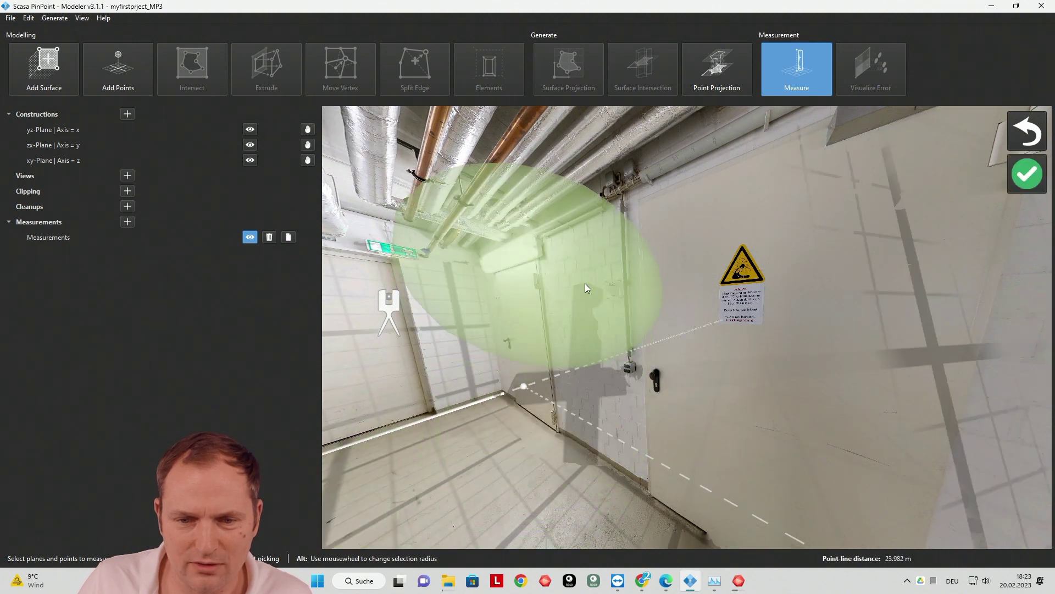
{"action": "scroll", "coordinate": [585, 275], "scroll_direction": "down", "scroll_amount": 3, "text": "alt"}
{"action": "left_click", "coordinate": [582, 265]}
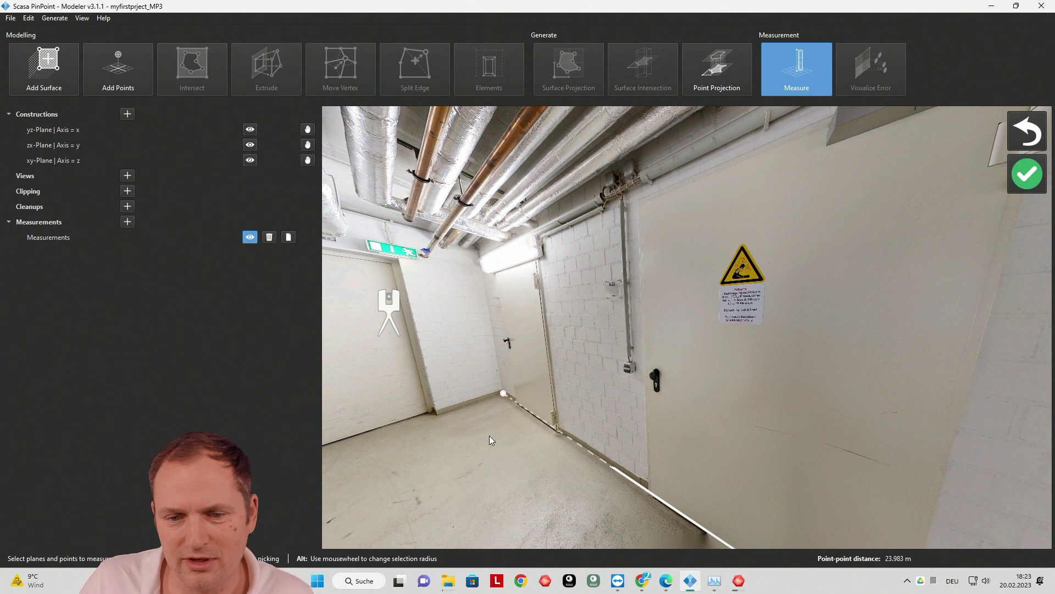
{"action": "left_click", "coordinate": [389, 310]}
{"action": "left_click_drag", "start_coordinate": [907, 515], "coordinate": [578, 373]}
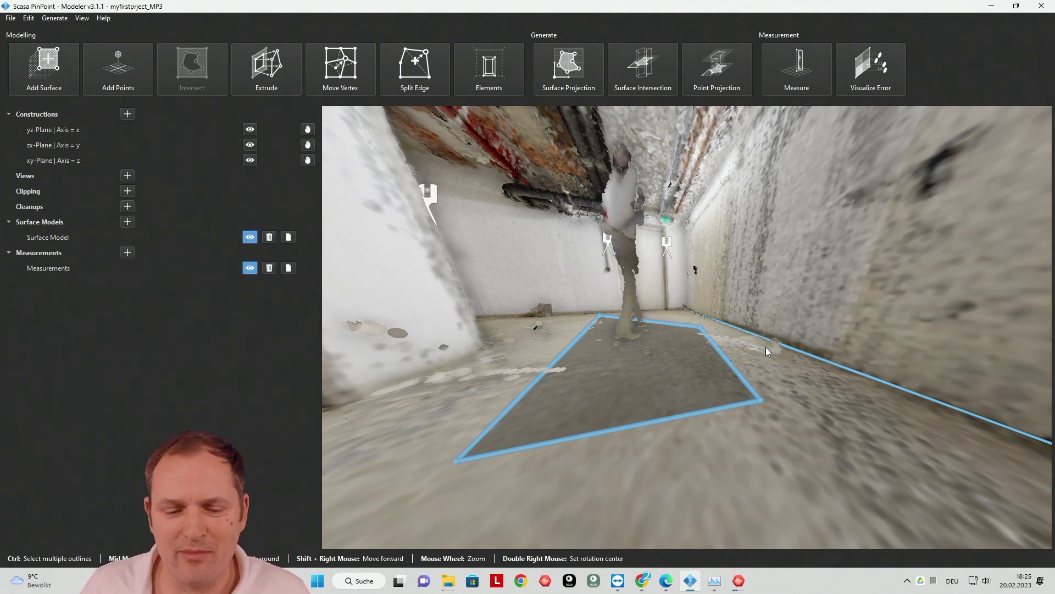
Select the corridor floor surface outline in the point cloud viewport
{"action": "left_click", "coordinate": [622, 409]}
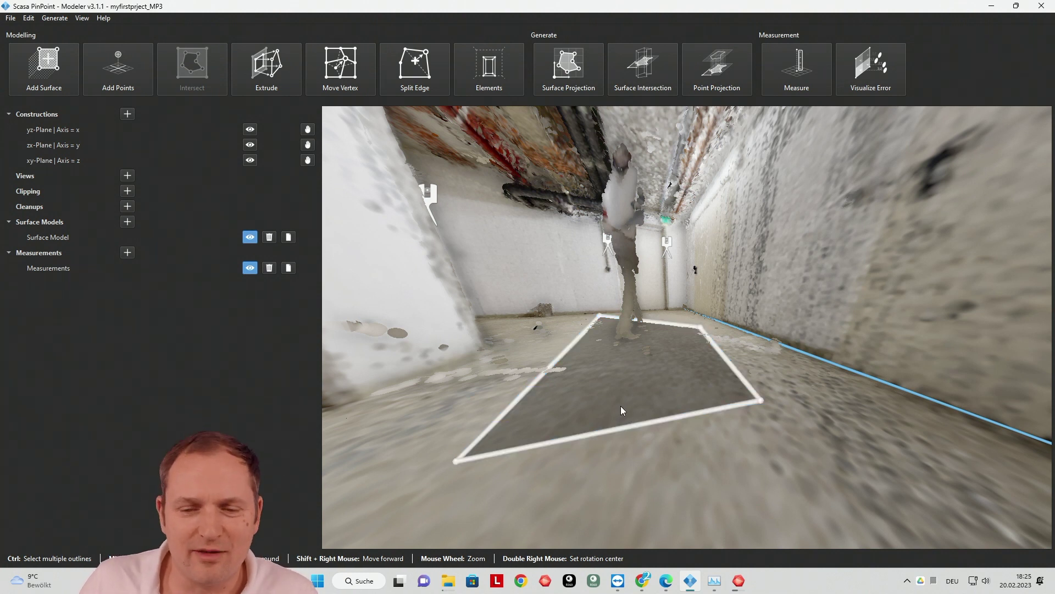